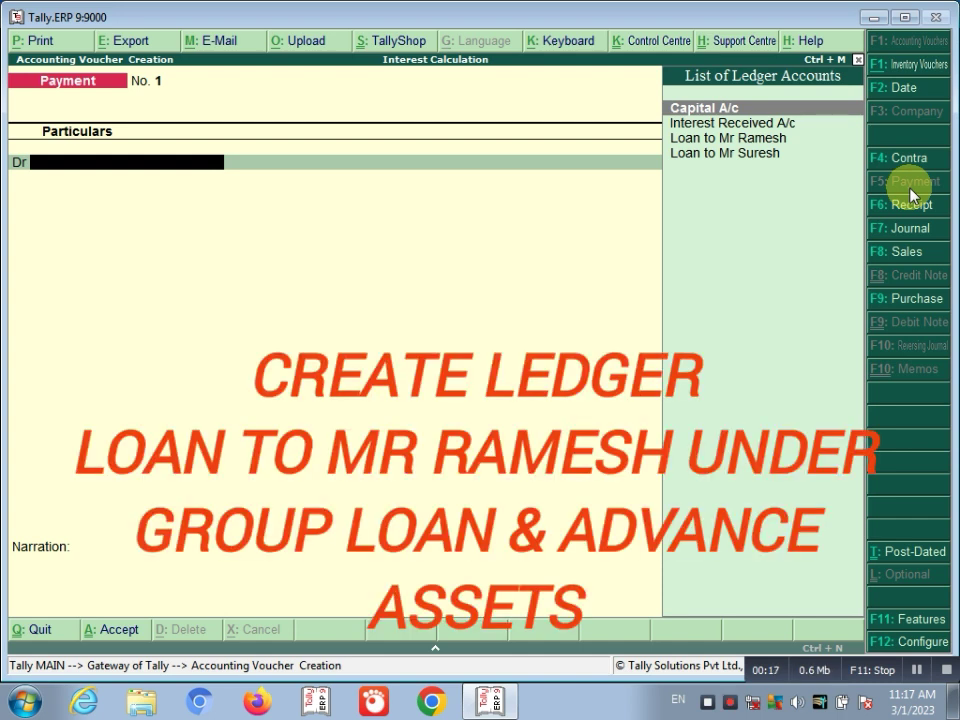
Step: Choose the first borrower's loan ledger as the debit account in the payment voucher
{"action": "key", "text": "Down"}
{"action": "key", "text": "Down"}
{"action": "key", "text": "Return"}
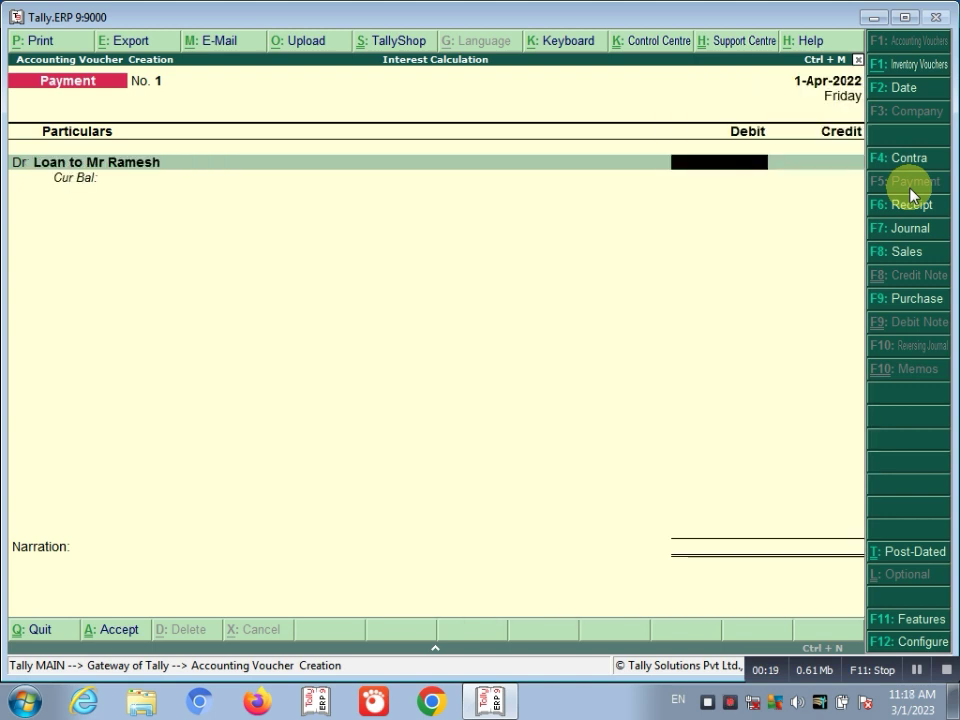
Step: Review the debited loan ledger's master, including its Loans & Advances (Asset) group and mailing details, and return to the payment voucher
{"action": "key", "text": "BackSpace"}
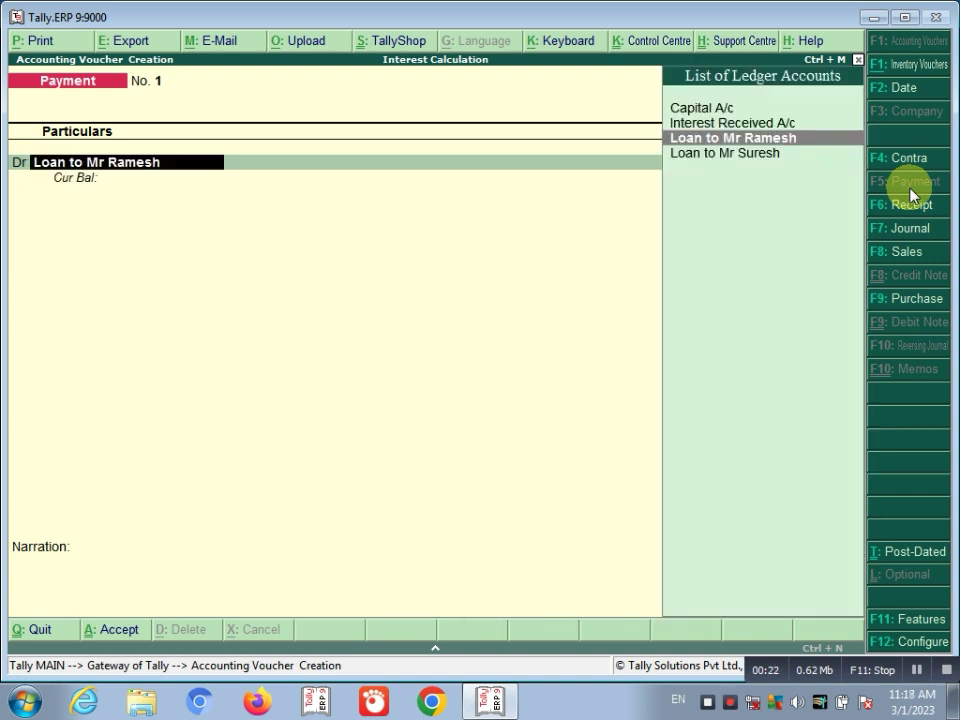
{"action": "key", "text": "ctrl+Return"}
{"action": "key", "text": "Return"}
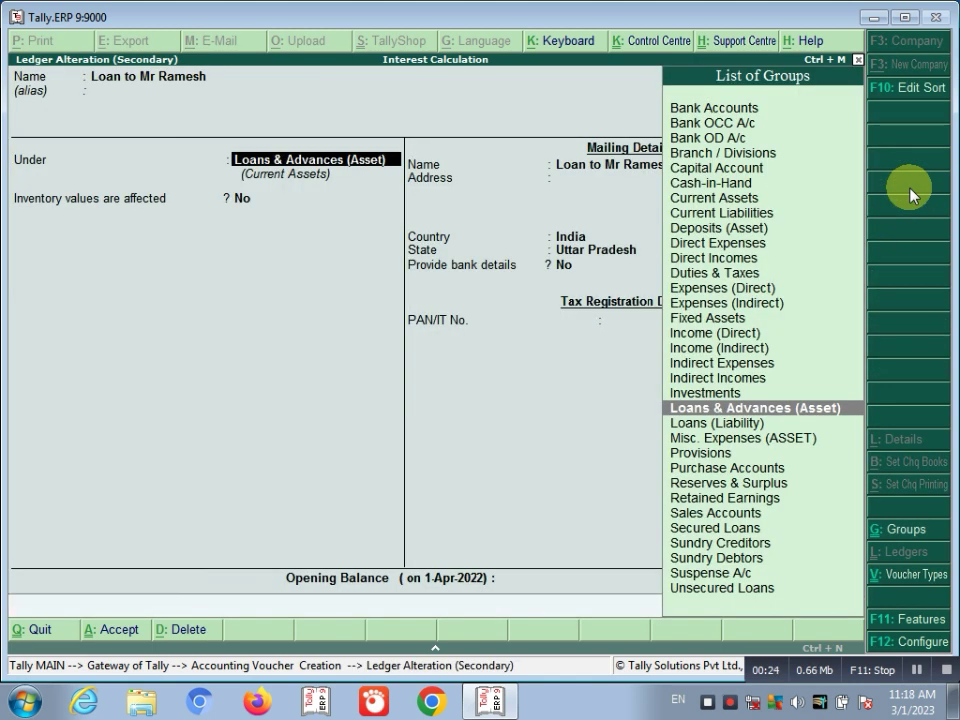
{"action": "key", "text": "Return"}
{"action": "key", "text": "Return"}
{"action": "key", "text": "Return"}
{"action": "key", "text": "Return"}
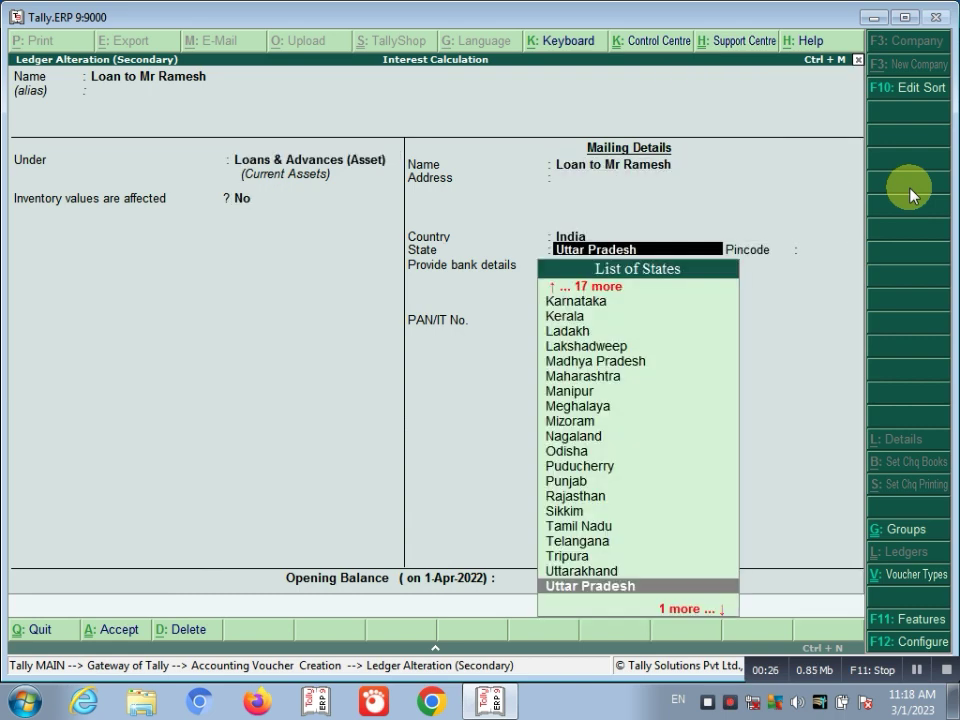
{"action": "key", "text": "Return"}
{"action": "key", "text": "Return"}
{"action": "key", "text": "Return"}
{"action": "key", "text": "Return"}
{"action": "key", "text": "Return"}
{"action": "key", "text": "Return"}
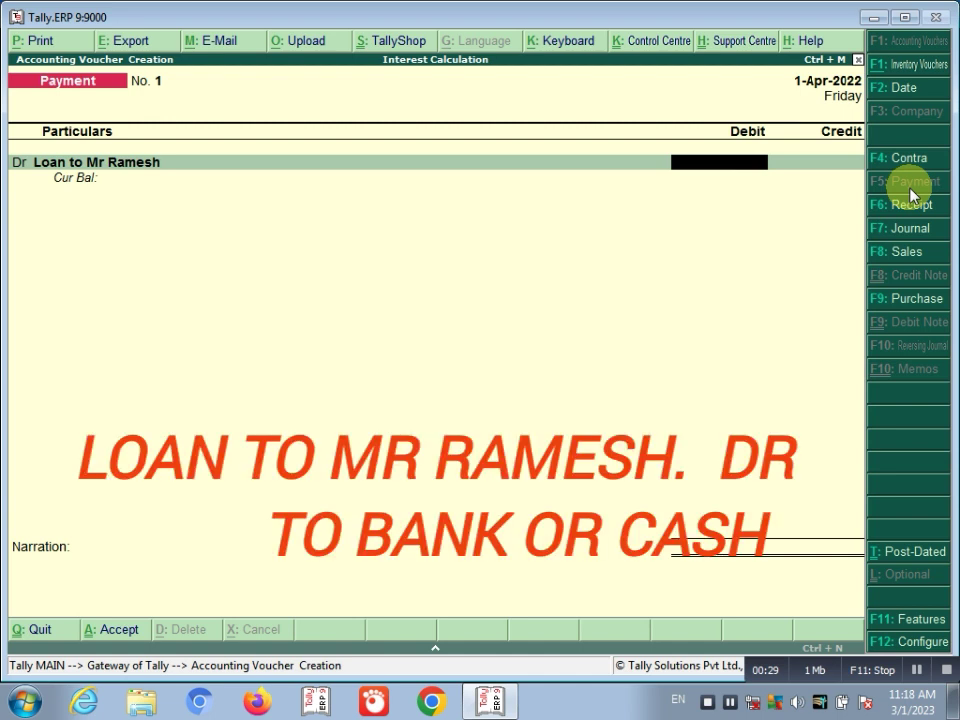
Step: Debit the borrower's loan ledger with 100000 and credit the same amount to Bank A/c
{"action": "type", "text": "100000"}
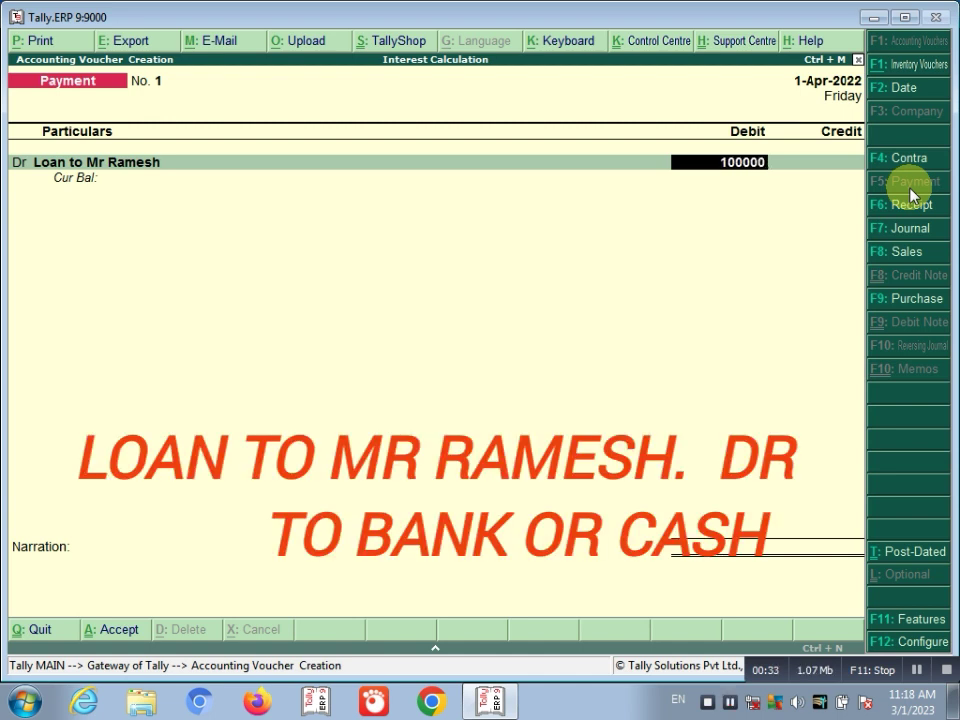
{"action": "key", "text": "Return"}
{"action": "key", "text": "Return"}
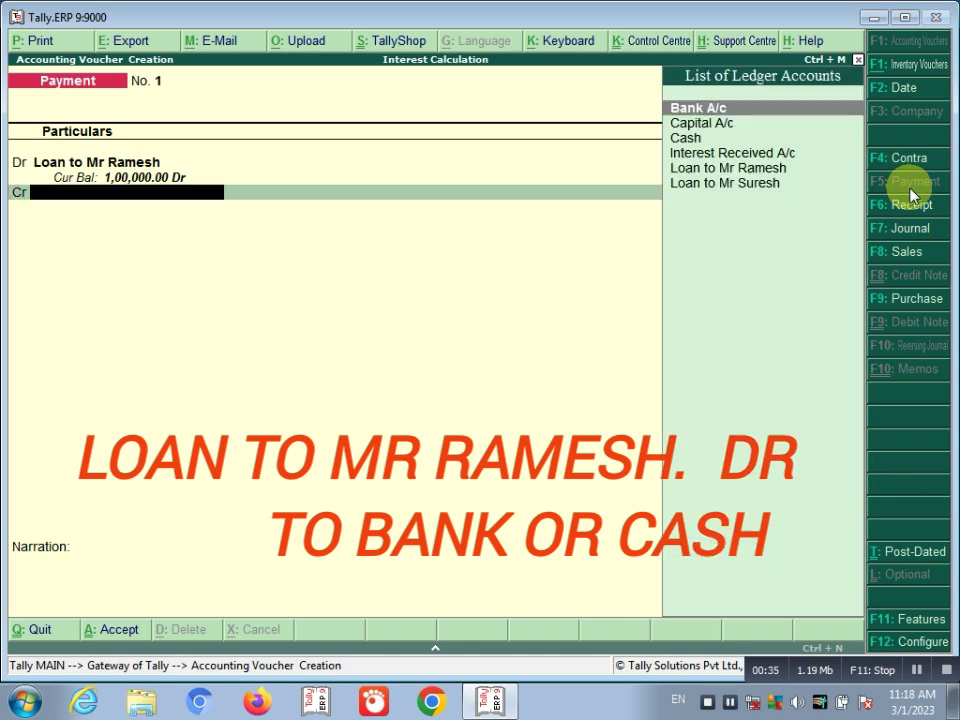
{"action": "key", "text": "Return"}
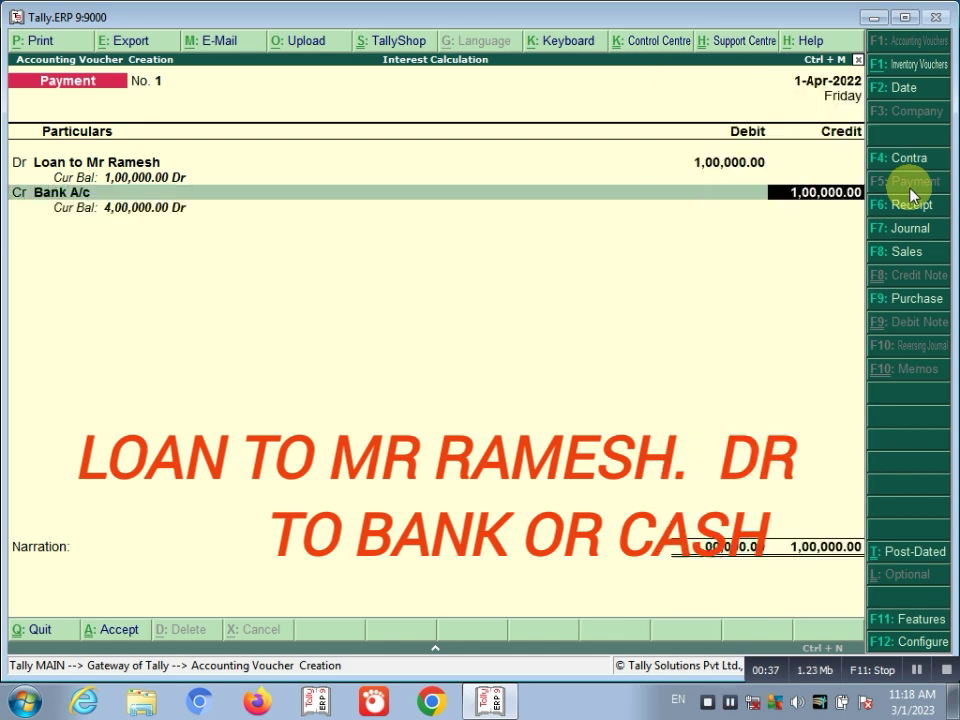
{"action": "key", "text": "Return"}
{"action": "type", "text": "bei"}
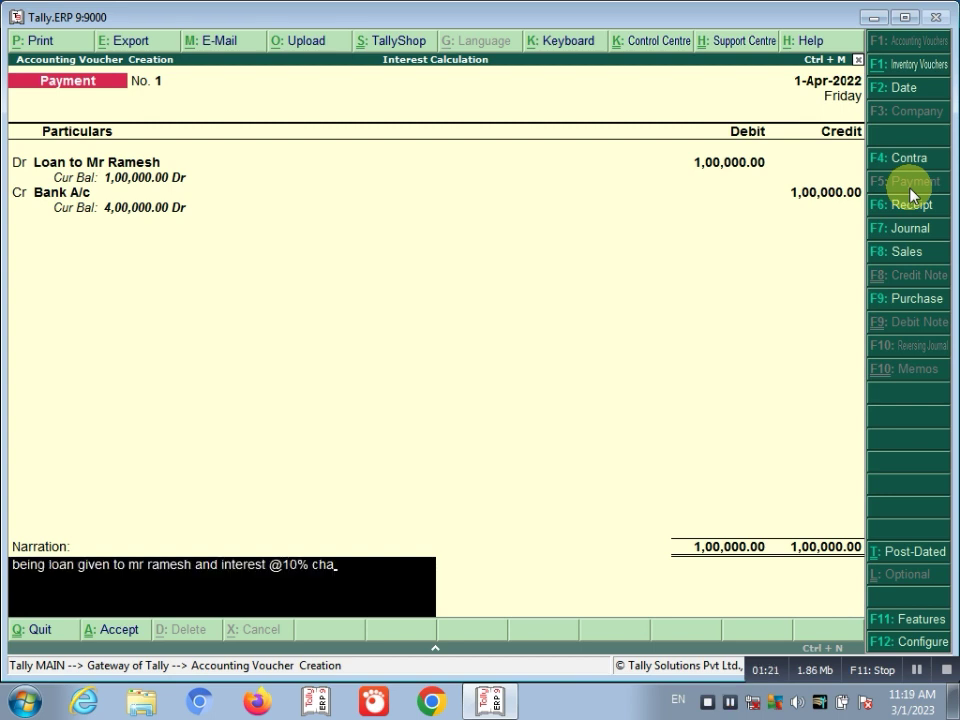
{"action": "key", "text": "BackSpace"}
{"action": "key", "text": "BackSpace"}
{"action": "key", "text": "BackSpace"}
{"action": "type", "text": "will be cha"}
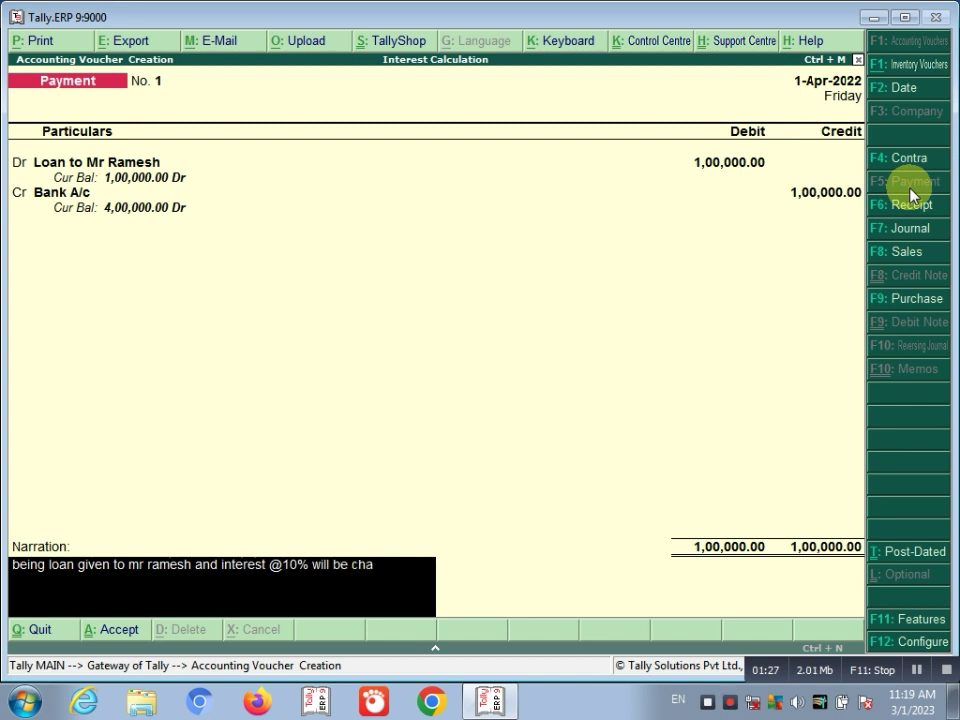
{"action": "type", "text": "rgedon"}
{"action": "key", "text": "BackSpace"}
{"action": "key", "text": "Return"}
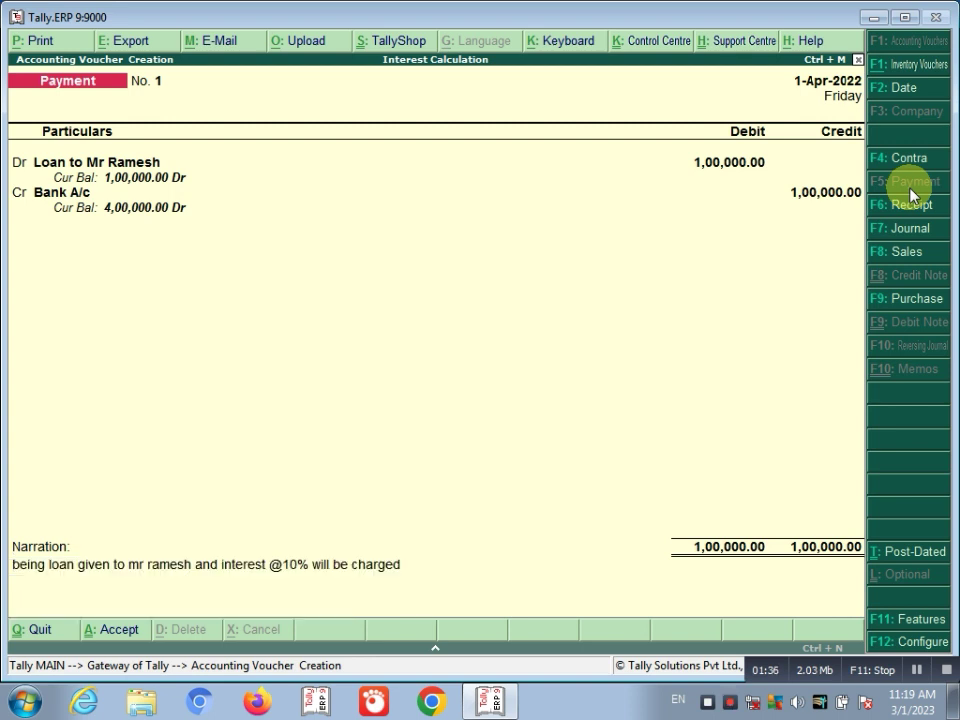
{"action": "key", "text": "Return"}
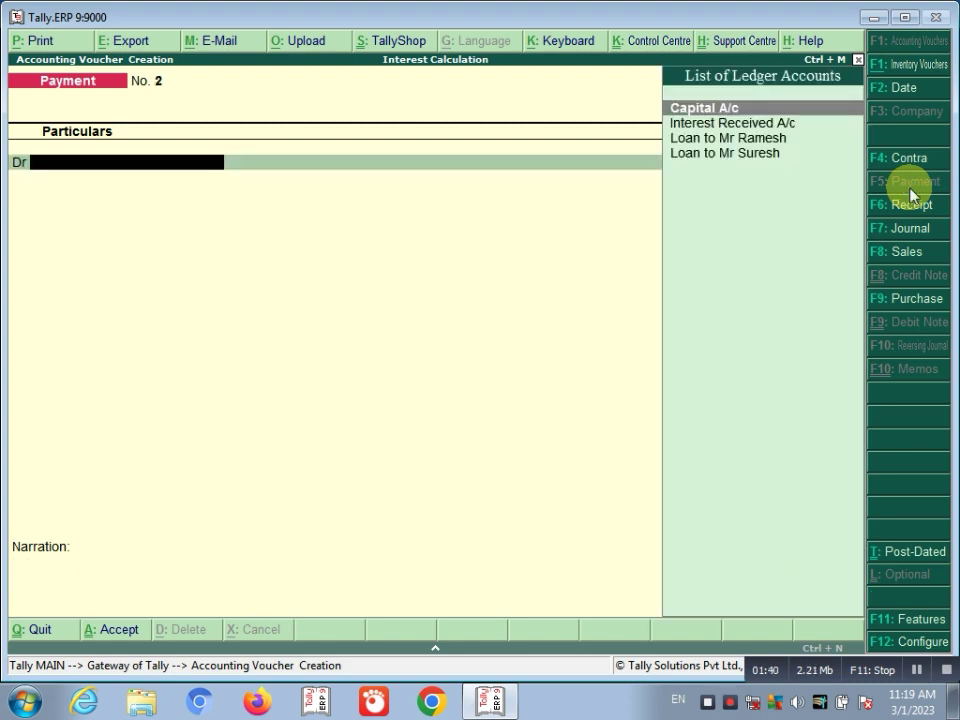
Step: Quit voucher entry and open the Balance Sheet in its detailed view
{"action": "key", "text": "Escape"}
{"action": "key", "text": "Return"}
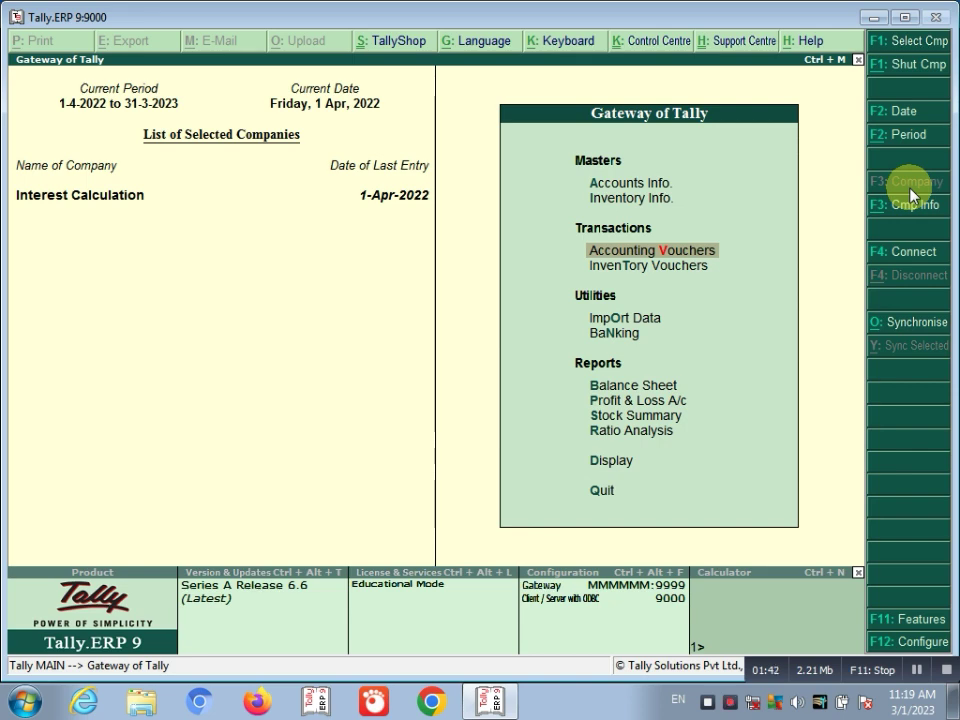
{"action": "key", "text": "Down"}
{"action": "key", "text": "Down"}
{"action": "key", "text": "Down"}
{"action": "key", "text": "Down"}
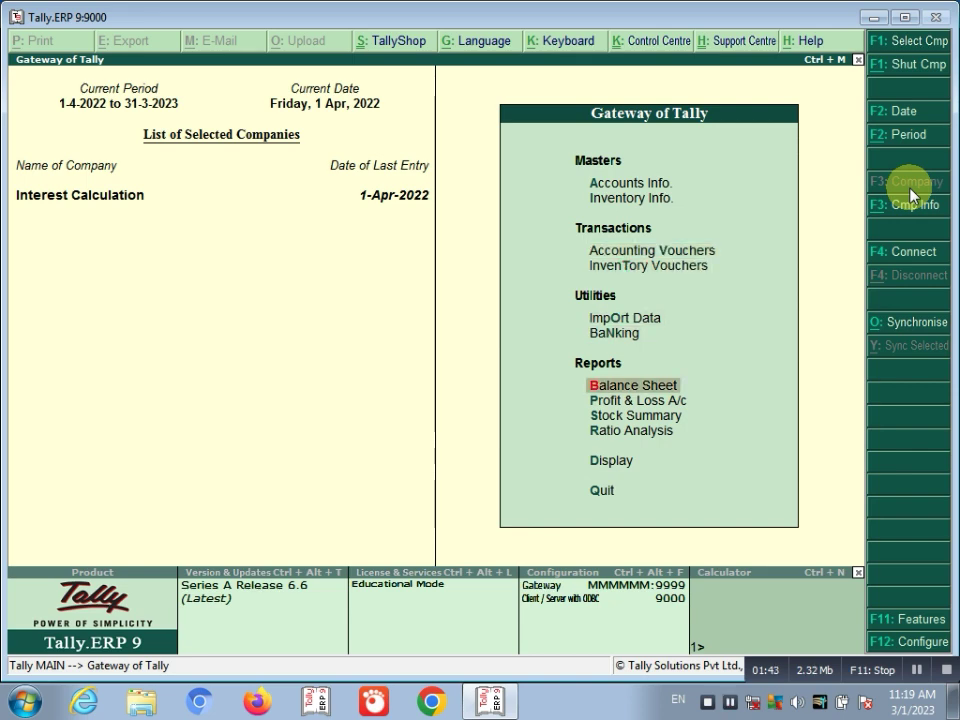
{"action": "key", "text": "Return"}
{"action": "key", "text": "alt+F1"}
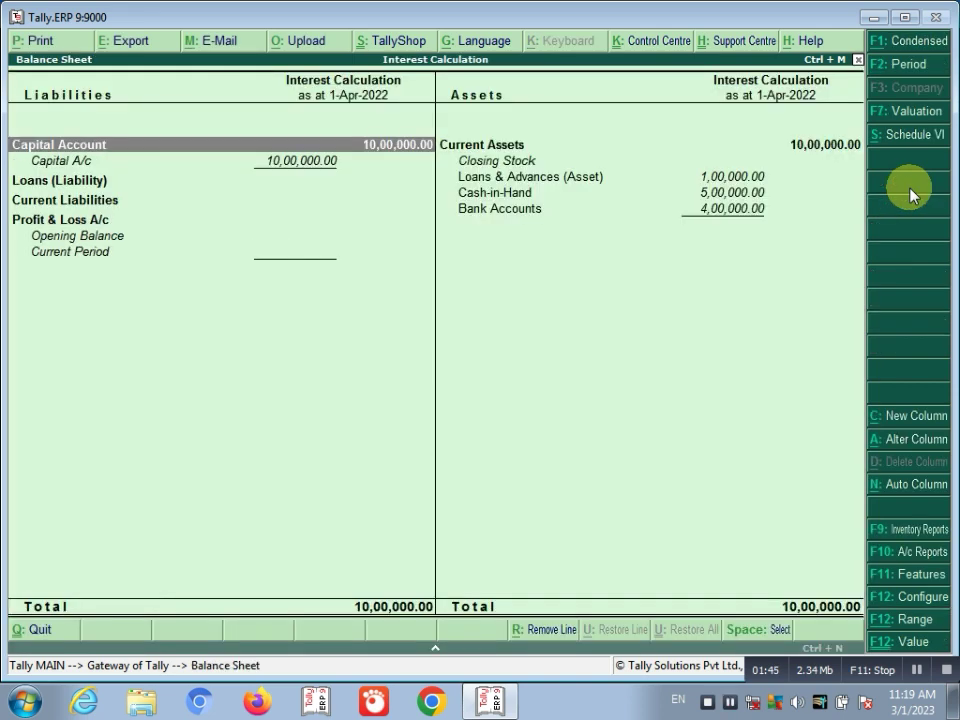
Step: Examine the Loans & Advances (Asset) balance down to the borrower's April ledger entries, and return to the Gateway of Tally
{"action": "left_click", "coordinate": [727, 185]}
{"action": "left_click", "coordinate": [727, 185]}
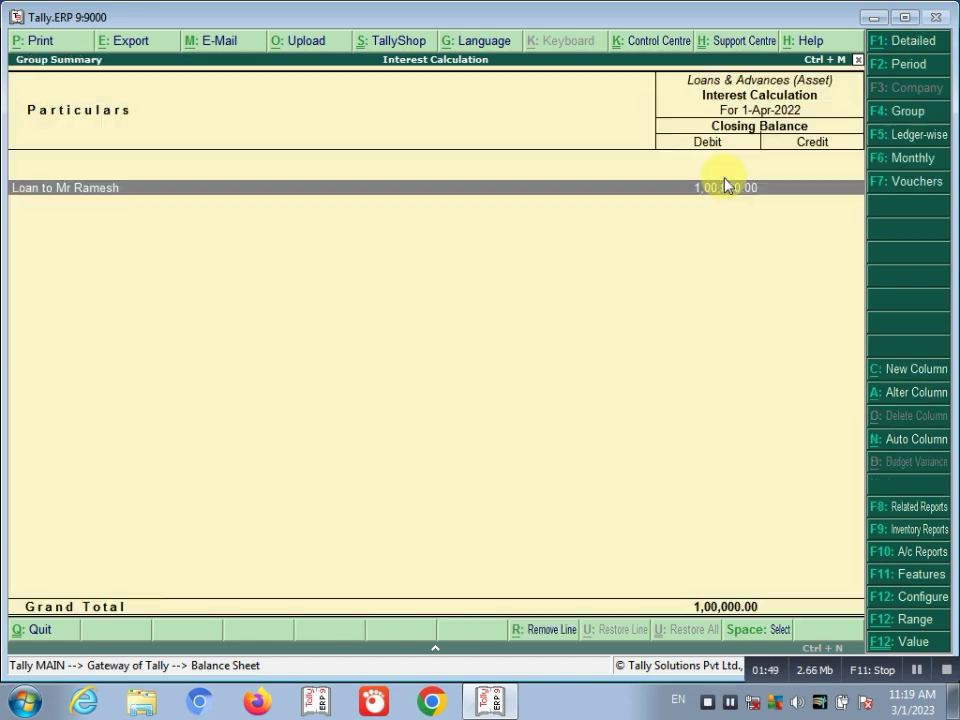
{"action": "left_click", "coordinate": [727, 185]}
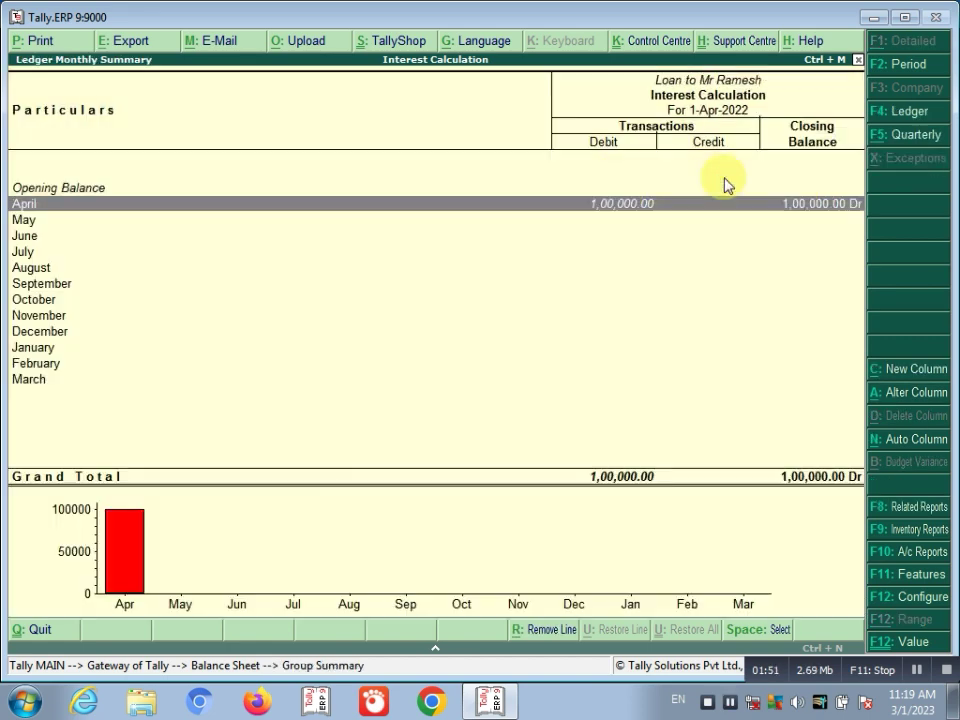
{"action": "left_click", "coordinate": [727, 185]}
{"action": "key", "text": "Escape"}
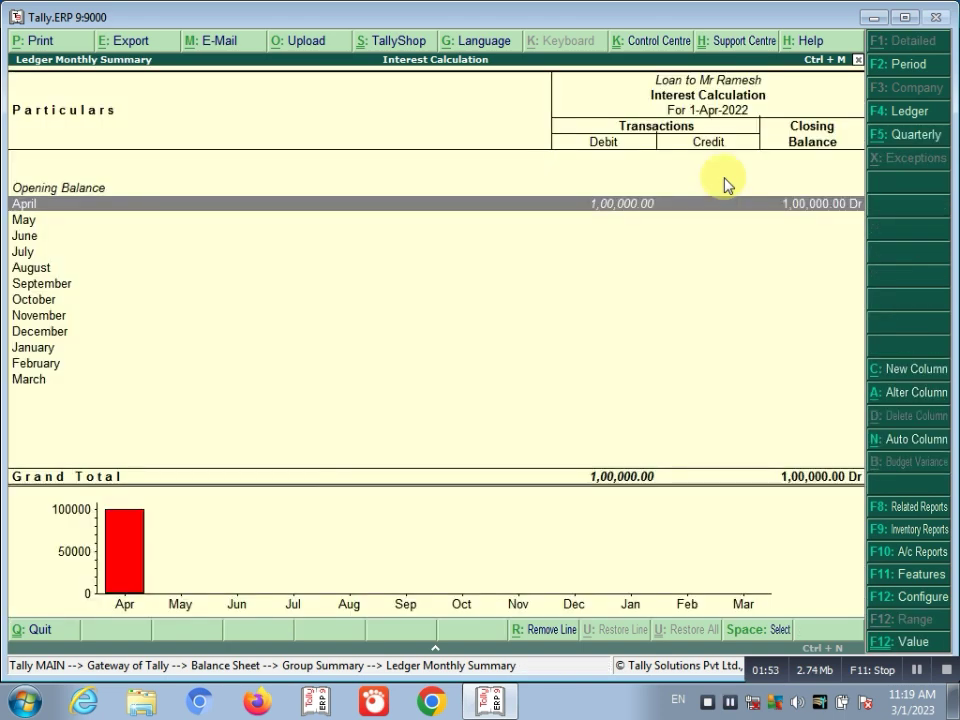
{"action": "key", "text": "Escape"}
{"action": "key", "text": "Escape"}
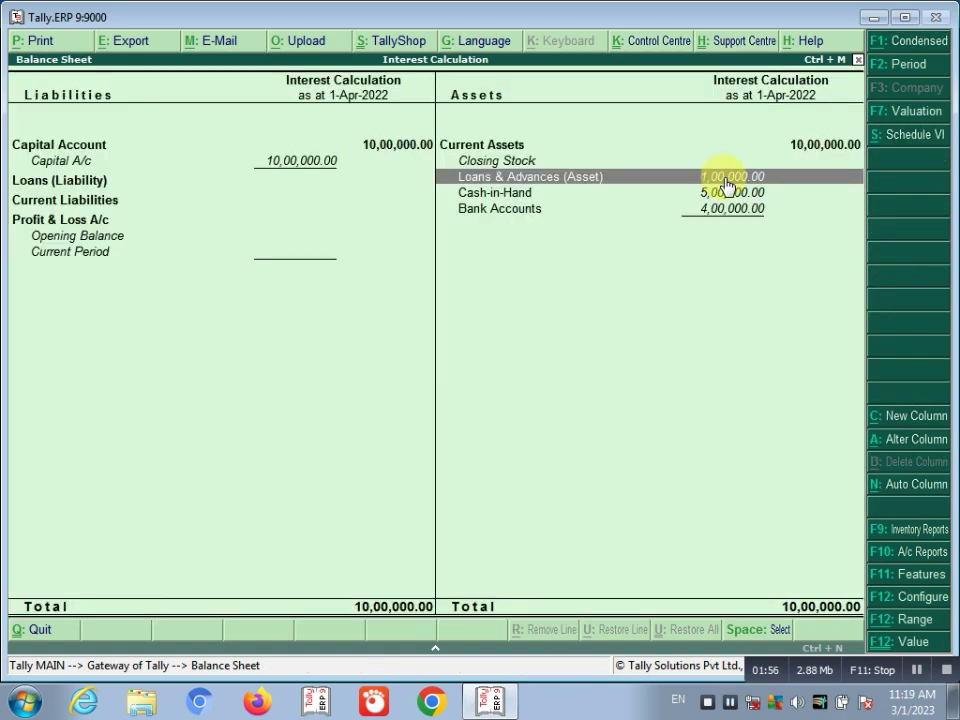
{"action": "key", "text": "Escape"}
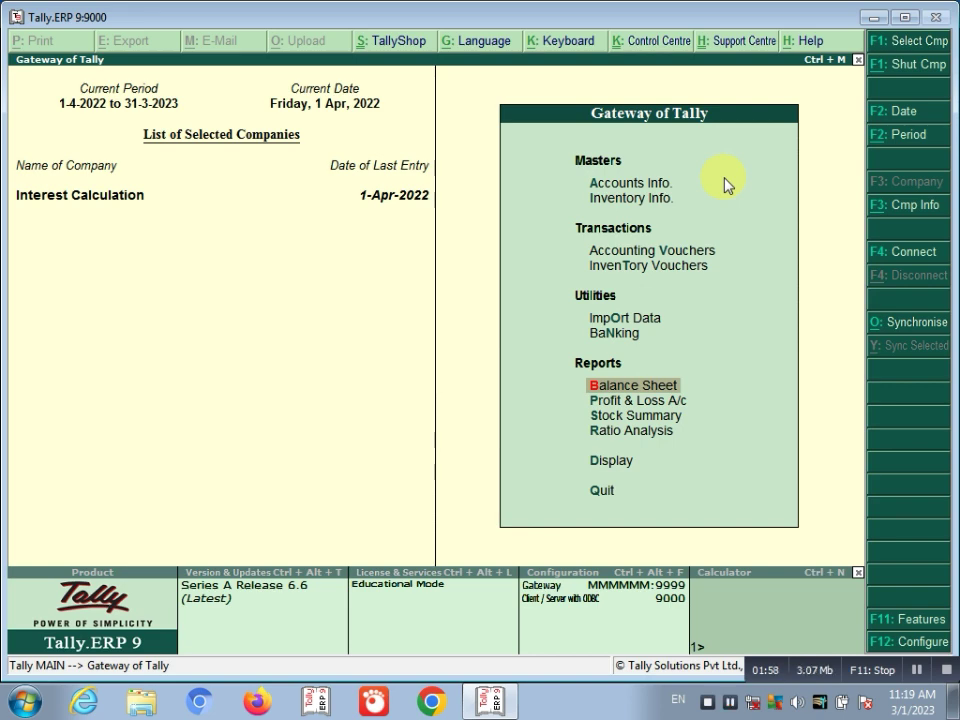
Step: Start a journal voucher with a blank reference number and choose the first borrower's loan ledger as the debit account
{"action": "left_click", "coordinate": [670, 256]}
{"action": "left_click", "coordinate": [670, 256]}
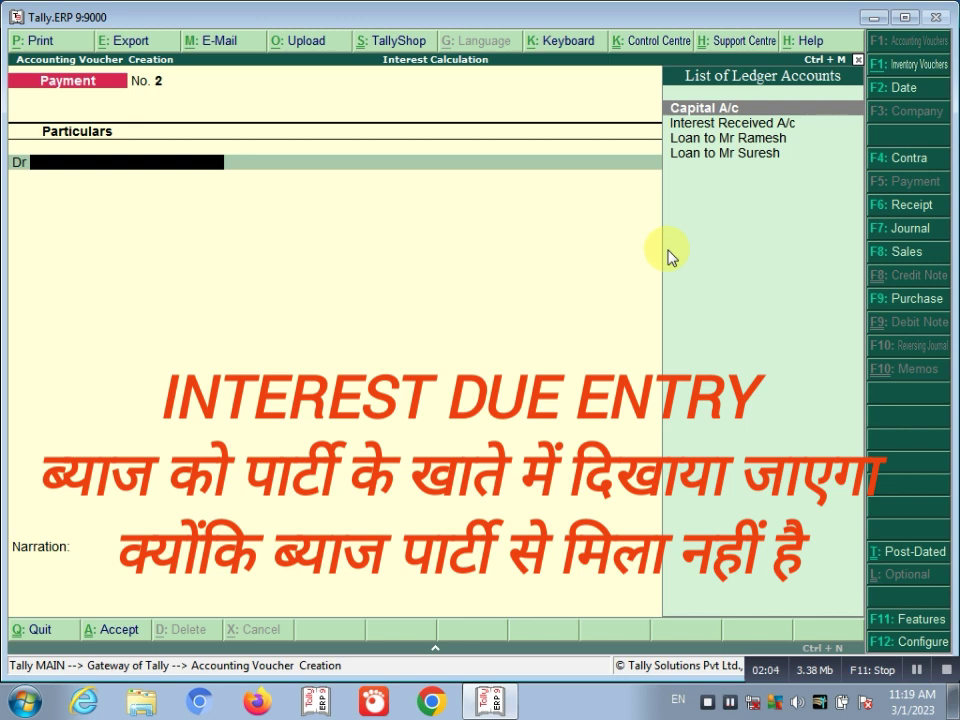
{"action": "key", "text": "F7"}
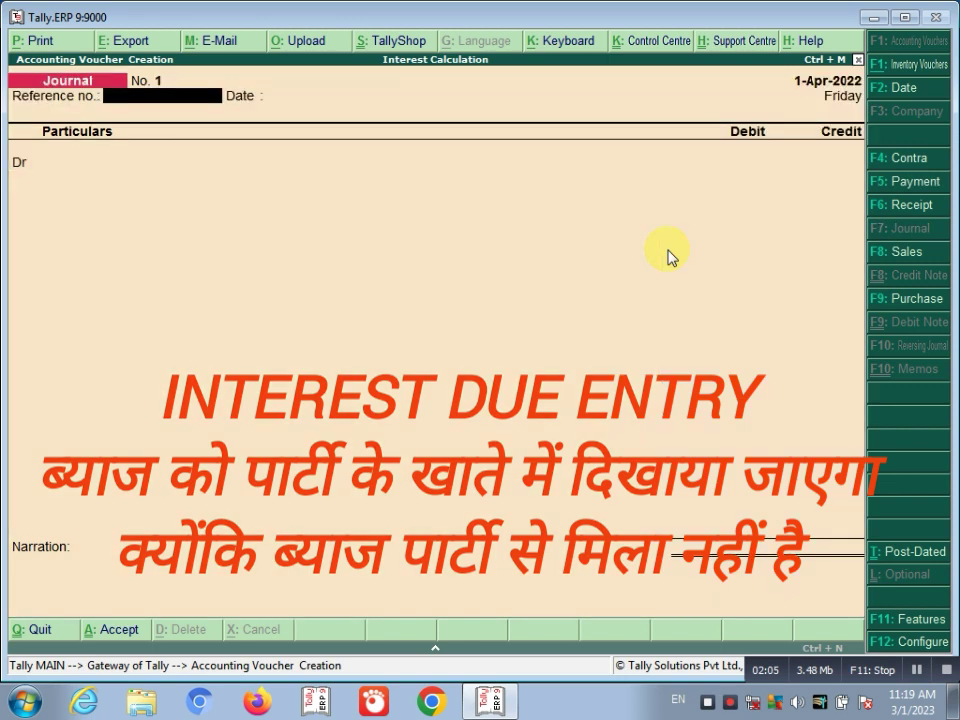
{"action": "key", "text": "Return"}
{"action": "key", "text": "Return"}
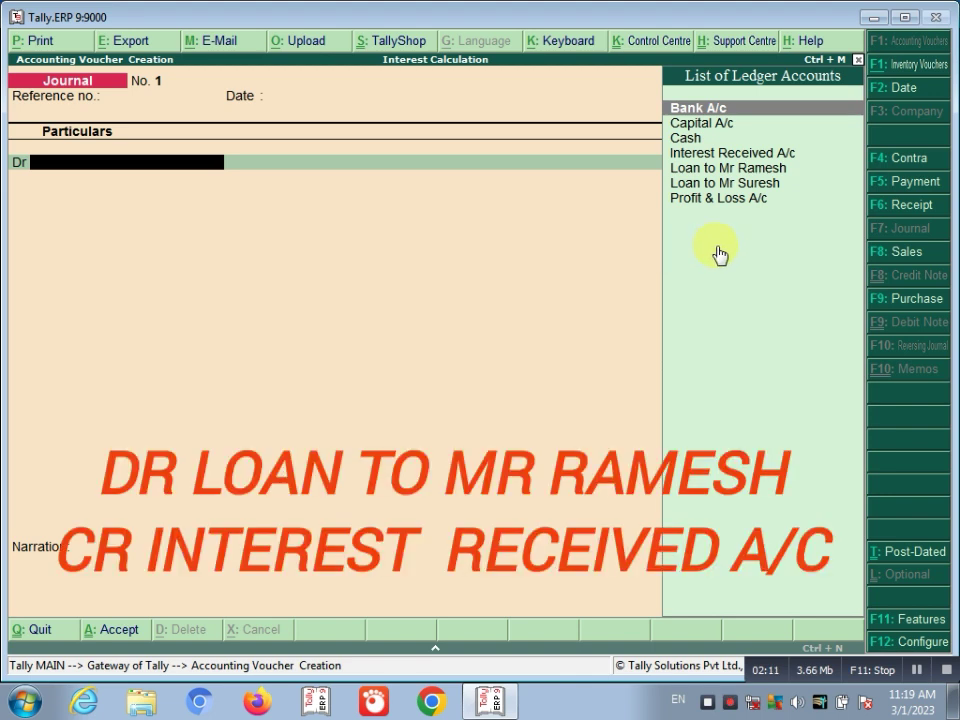
{"action": "left_click", "coordinate": [737, 155]}
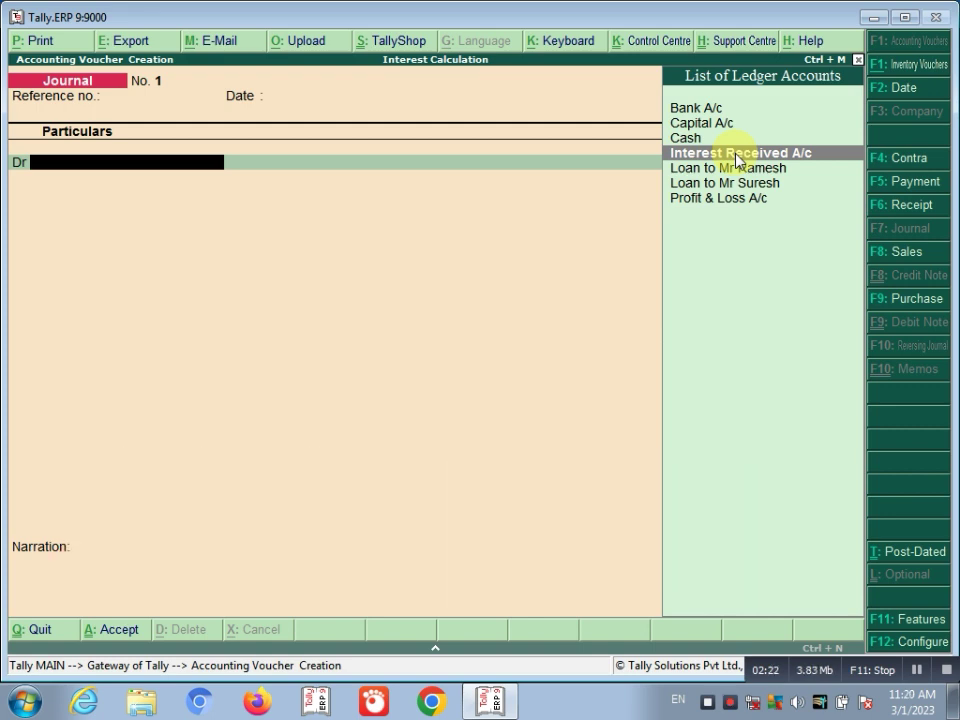
{"action": "key", "text": "Down"}
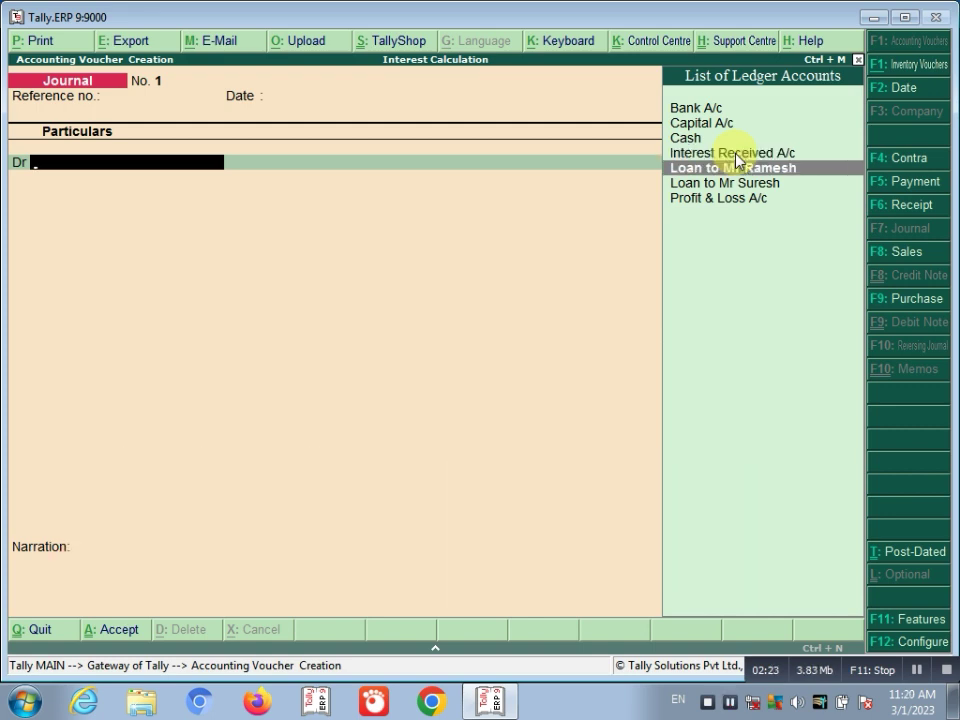
{"action": "key", "text": "Return"}
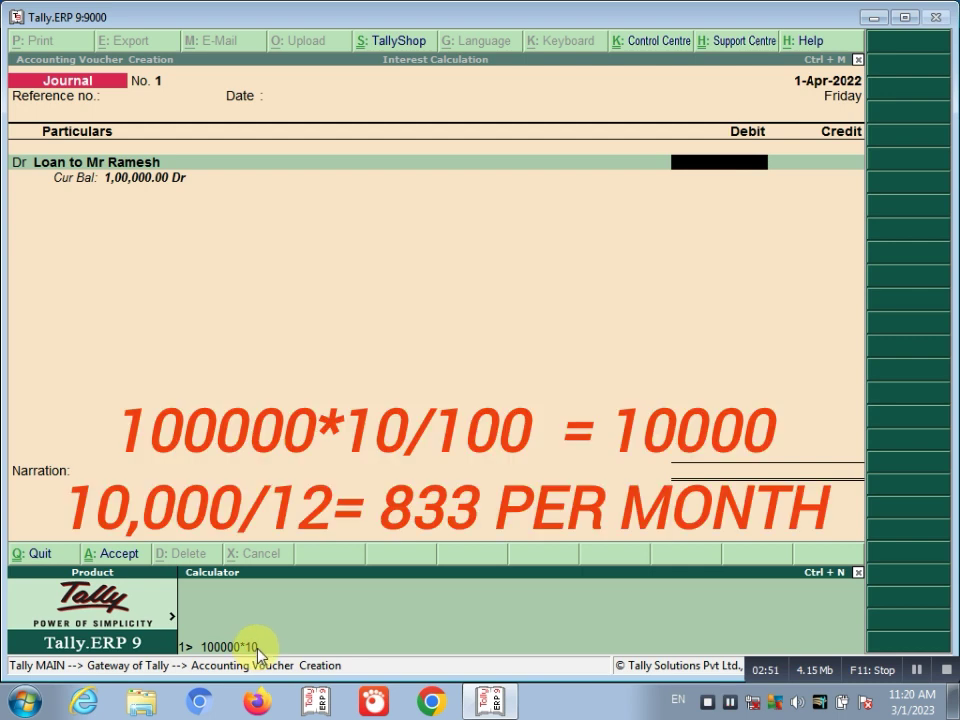
Step: Calculate the yearly interest as 100000*10/100 and the monthly share as 10000/12 in the built-in calculator, and return to the voucher
{"action": "type", "text": "/"}
{"action": "type", "text": "100"}
{"action": "key", "text": "Return"}
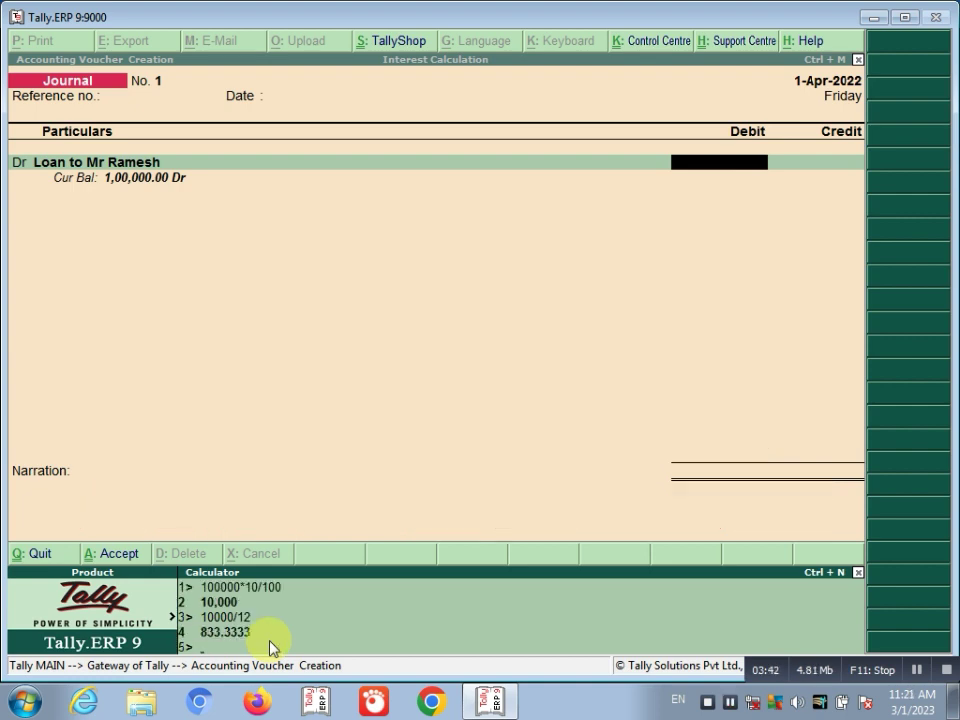
{"action": "key", "text": "ctrl+n"}
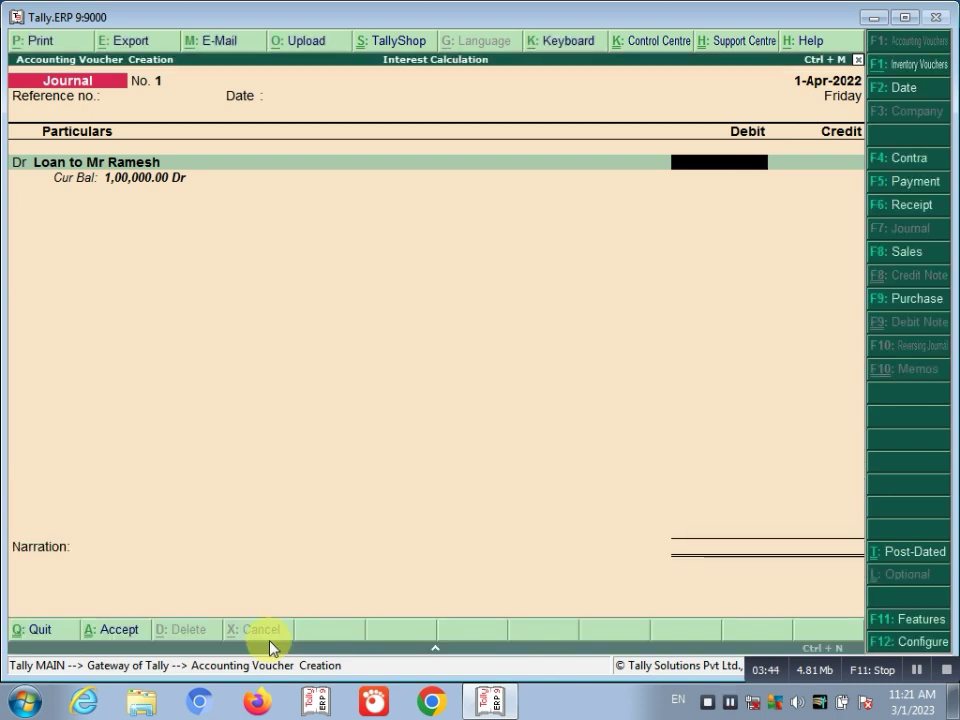
Step: Debit 833 to the loan ledger, credit Interest Received A/c, and save the journal with a narration for one month's interest due
{"action": "type", "text": "833"}
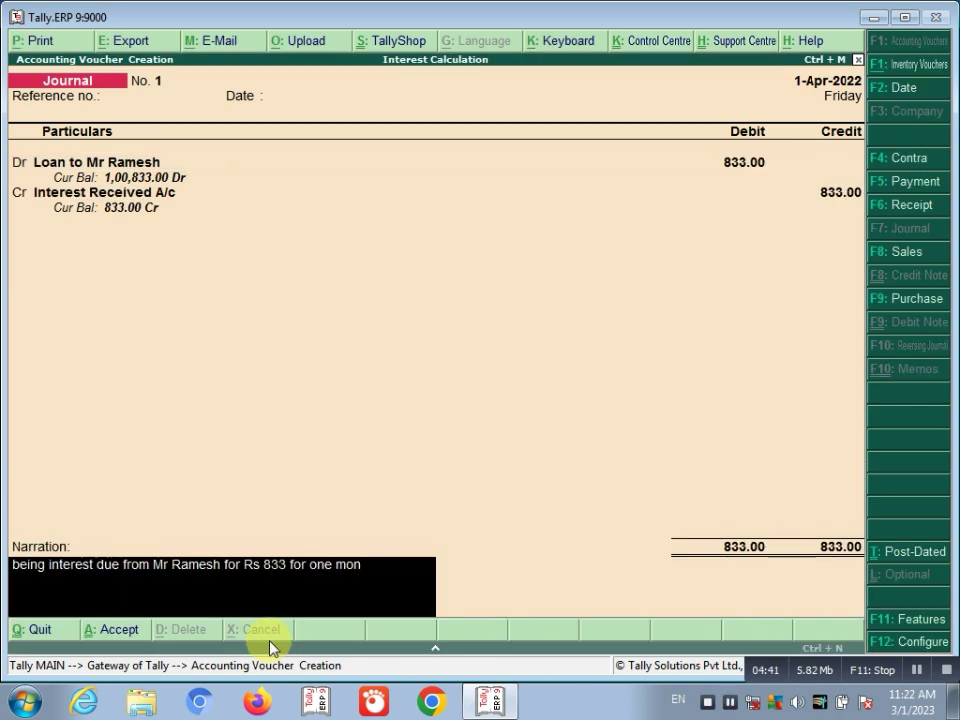
{"action": "type", "text": "th"}
{"action": "key", "text": "Return"}
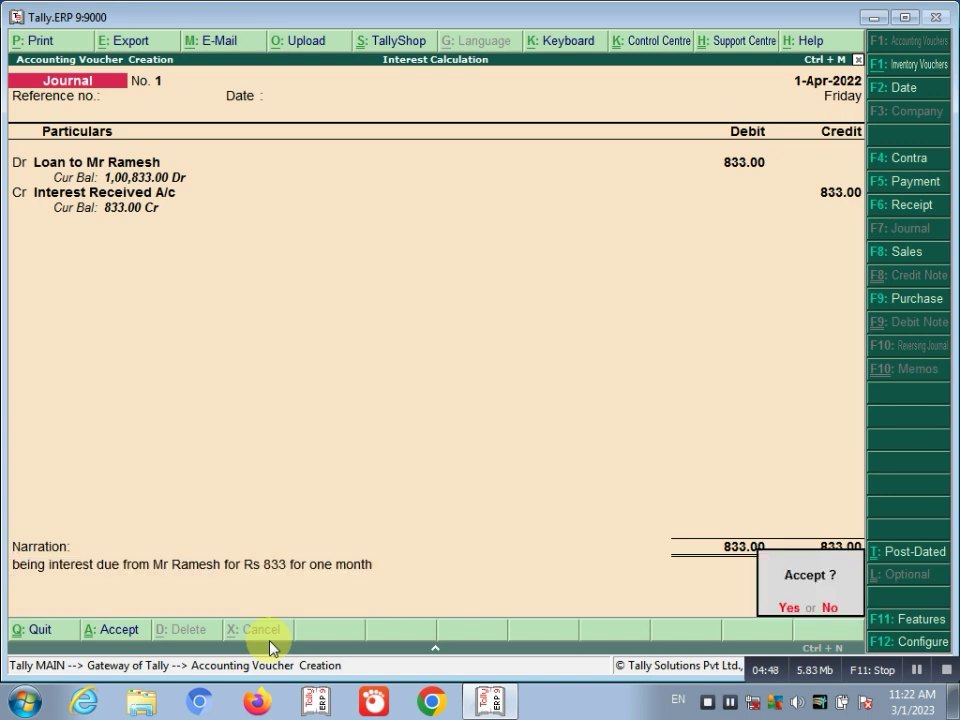
{"action": "key", "text": "Return"}
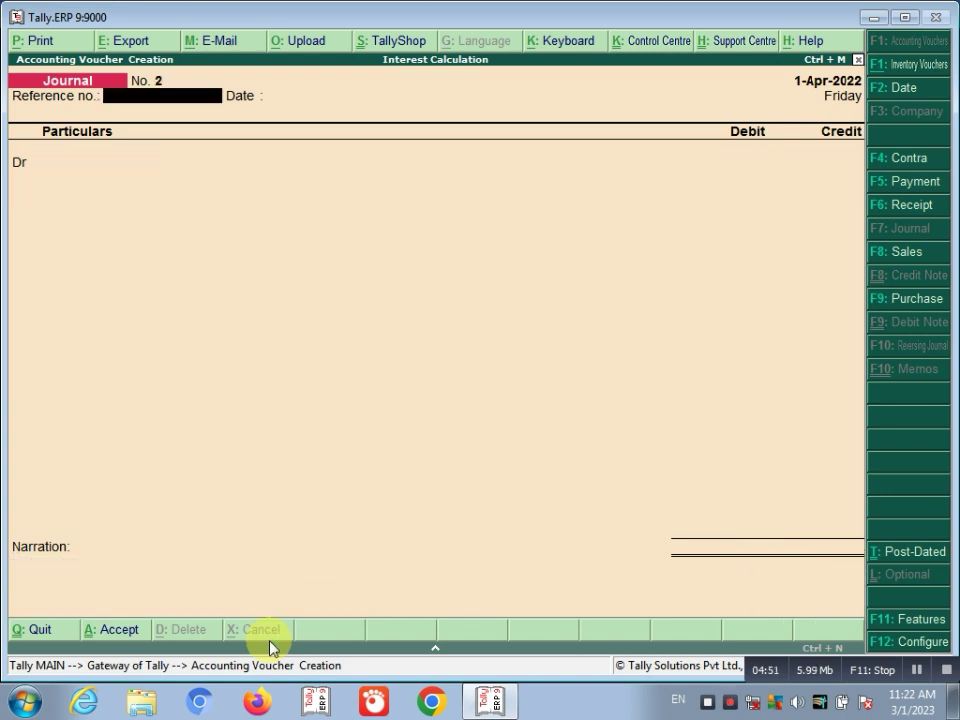
Step: Leave journal entry and display the detailed Balance Sheet to check the effect of the interest entry
{"action": "key", "text": "Escape"}
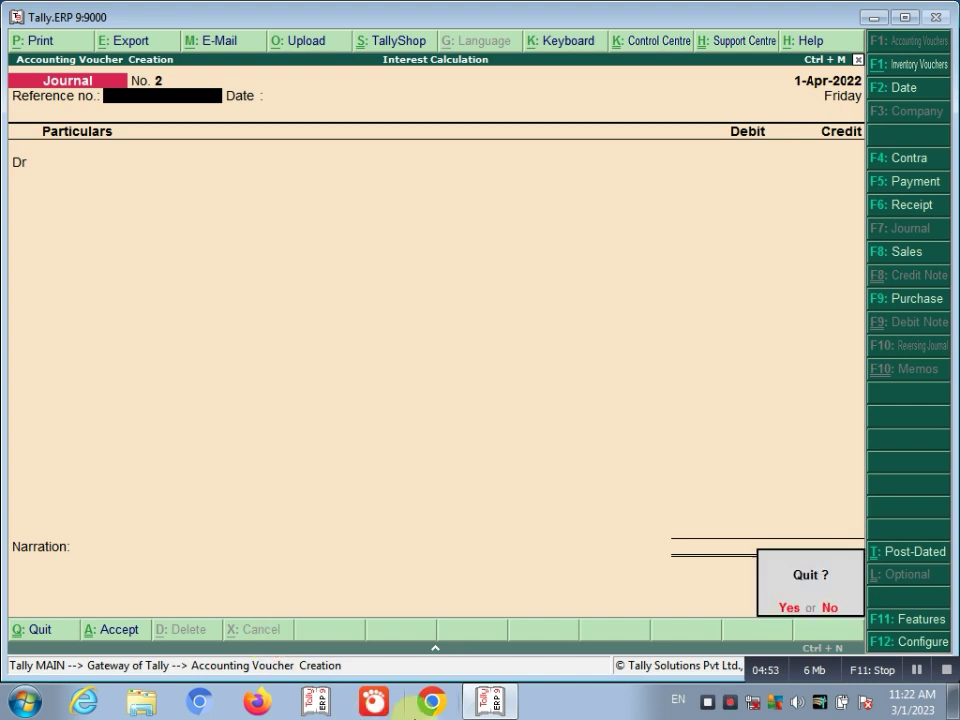
{"action": "key", "text": "Return"}
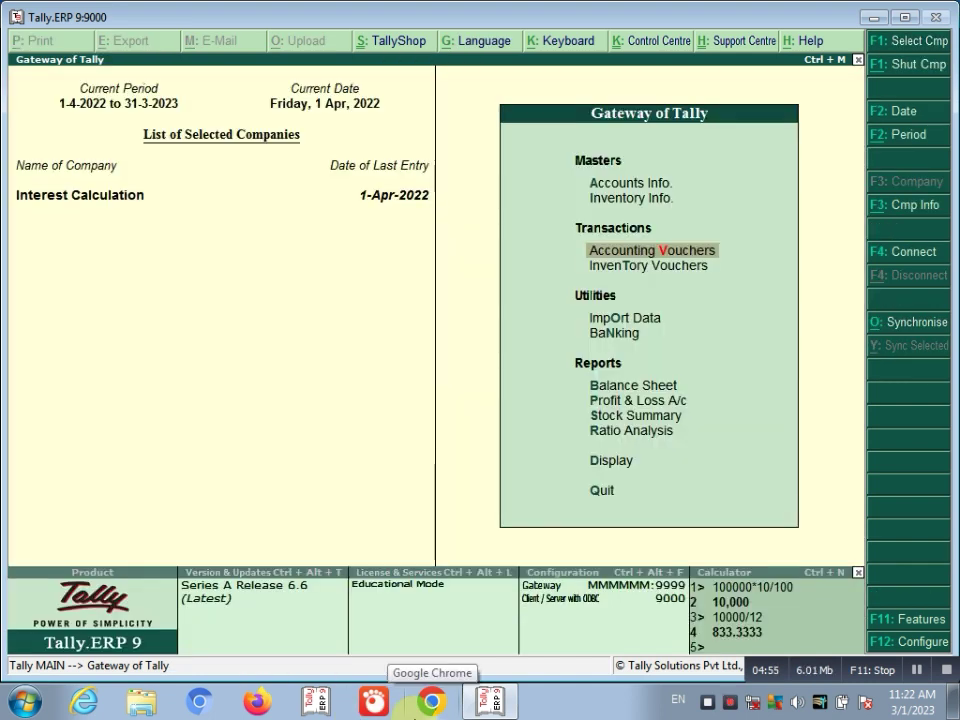
{"action": "key", "text": "Down"}
{"action": "key", "text": "Down"}
{"action": "key", "text": "Down"}
{"action": "key", "text": "Down"}
{"action": "key", "text": "Return"}
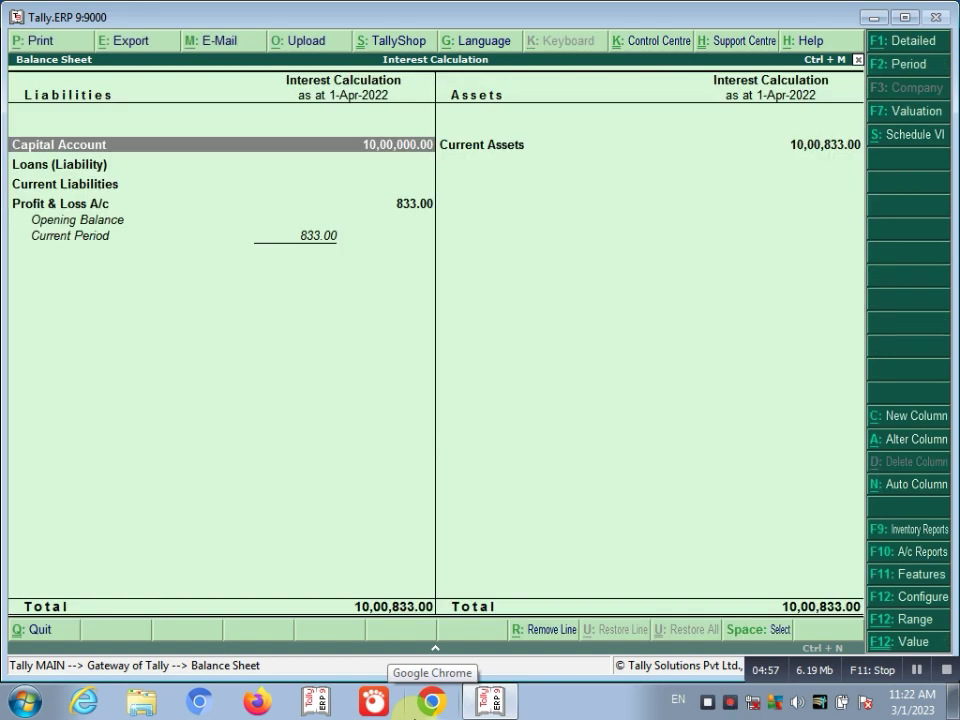
{"action": "key", "text": "alt+F1"}
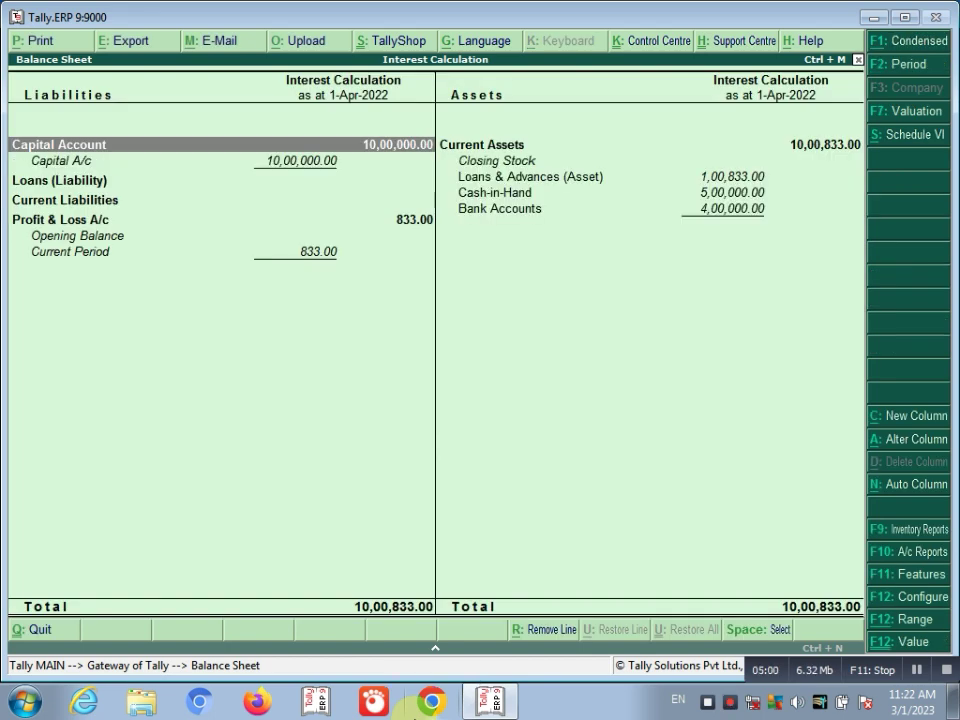
Step: Drill down from Loans & Advances (Asset) to the borrower's ledger vouchers to check both entries, and return to the Gateway of Tally
{"action": "left_click", "coordinate": [717, 178]}
{"action": "left_click", "coordinate": [717, 178]}
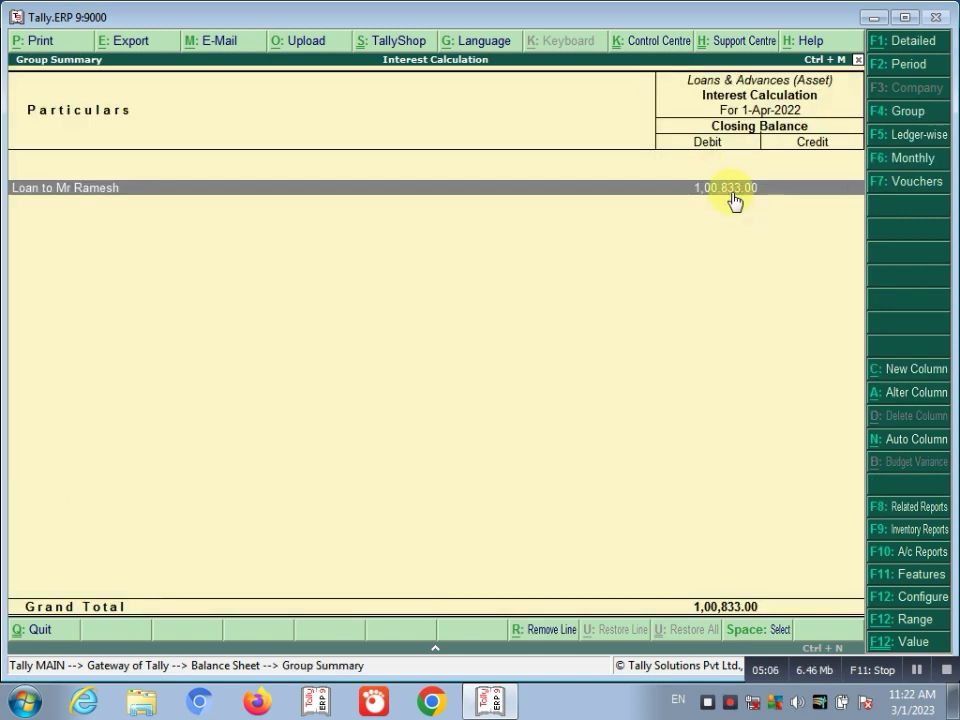
{"action": "left_click", "coordinate": [733, 190]}
{"action": "left_click", "coordinate": [733, 196]}
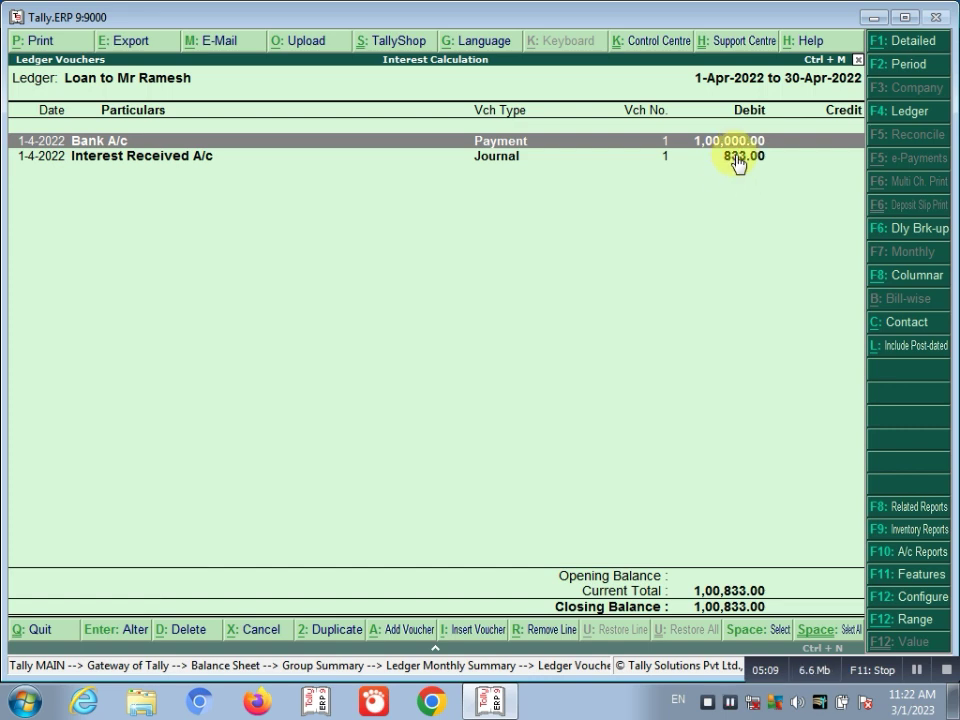
{"action": "key", "text": "Escape"}
{"action": "key", "text": "Escape"}
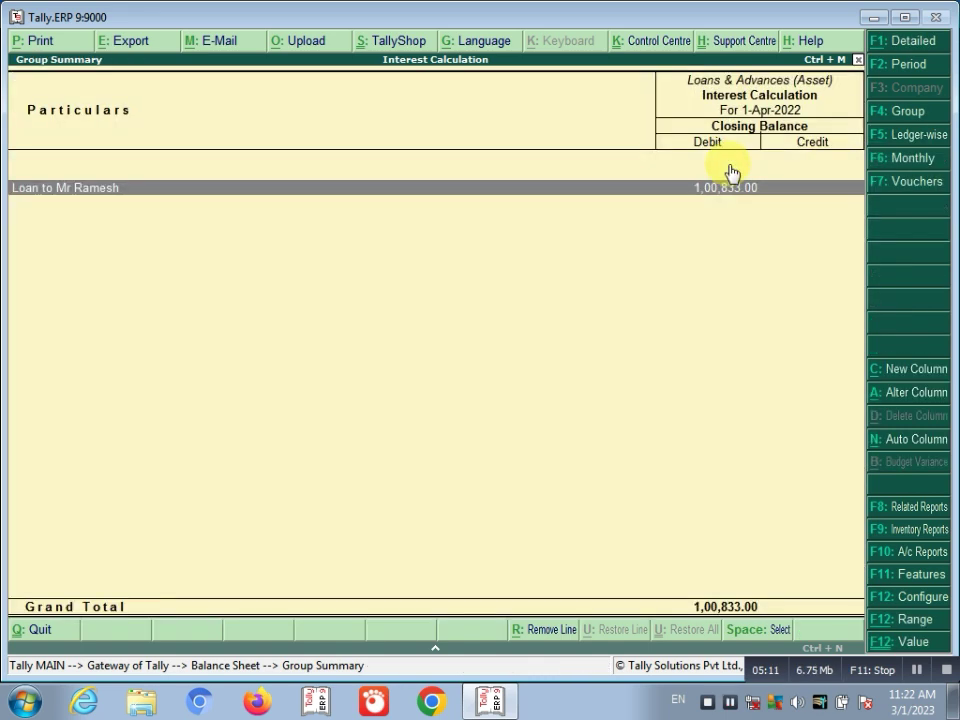
{"action": "key", "text": "Escape"}
{"action": "key", "text": "Escape"}
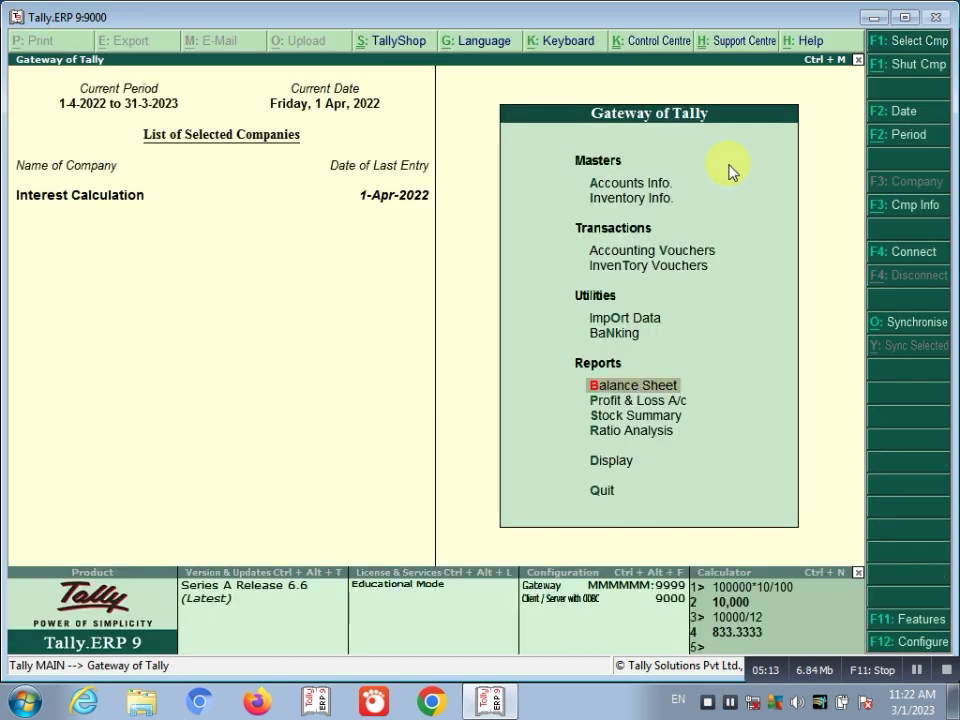
Step: Start a receipt voucher dated 1/5 and choose the first borrower's loan ledger as the credit account
{"action": "left_click", "coordinate": [670, 256]}
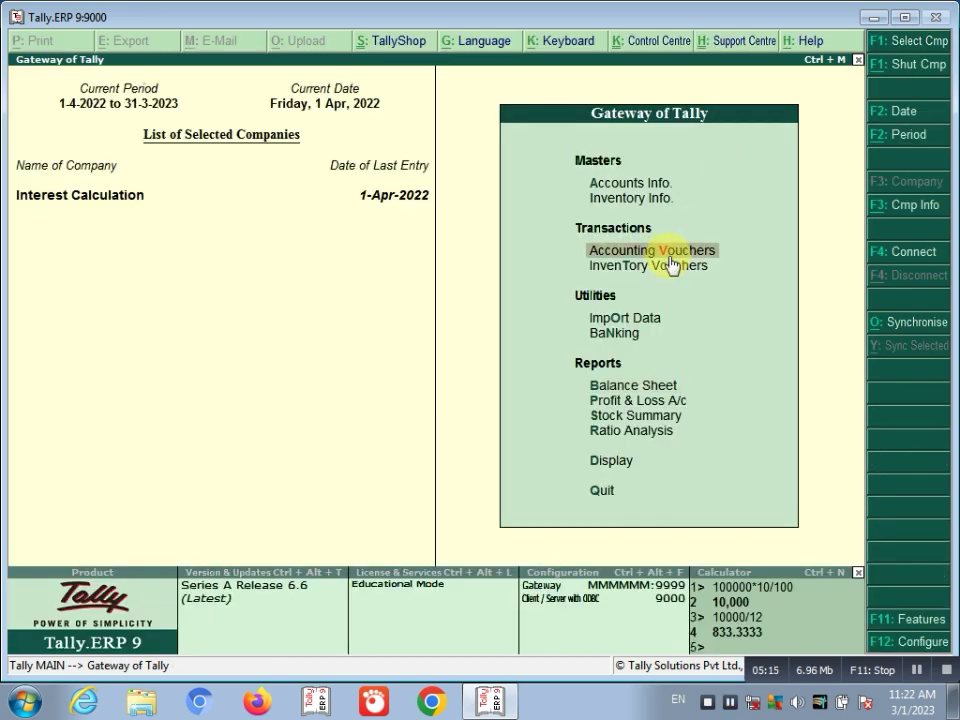
{"action": "left_click", "coordinate": [670, 258]}
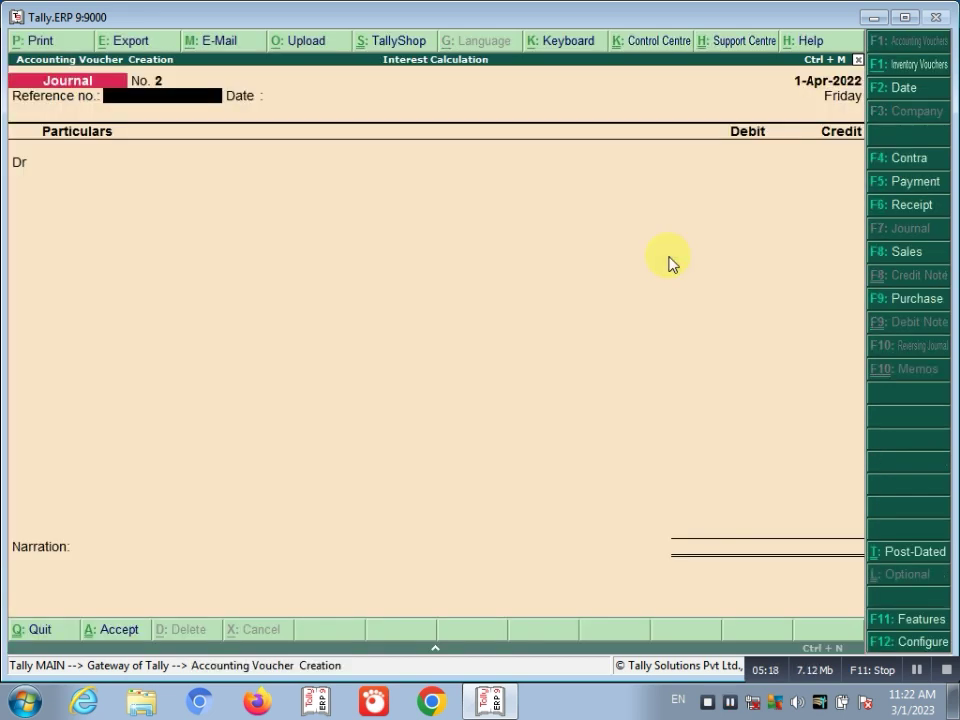
{"action": "left_click", "coordinate": [912, 205]}
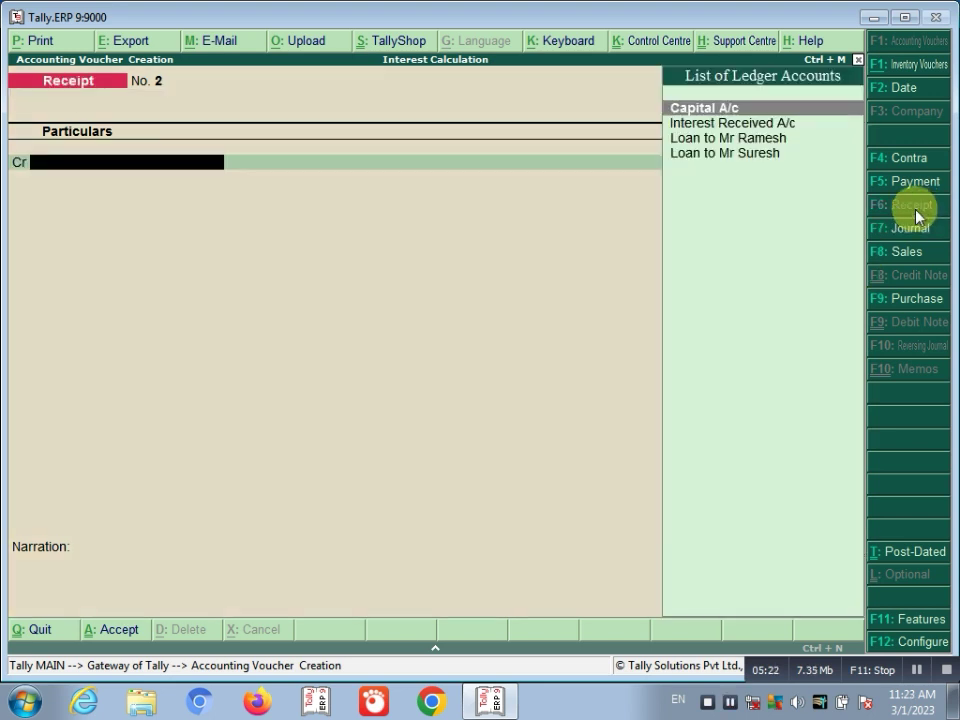
{"action": "key", "text": "F2"}
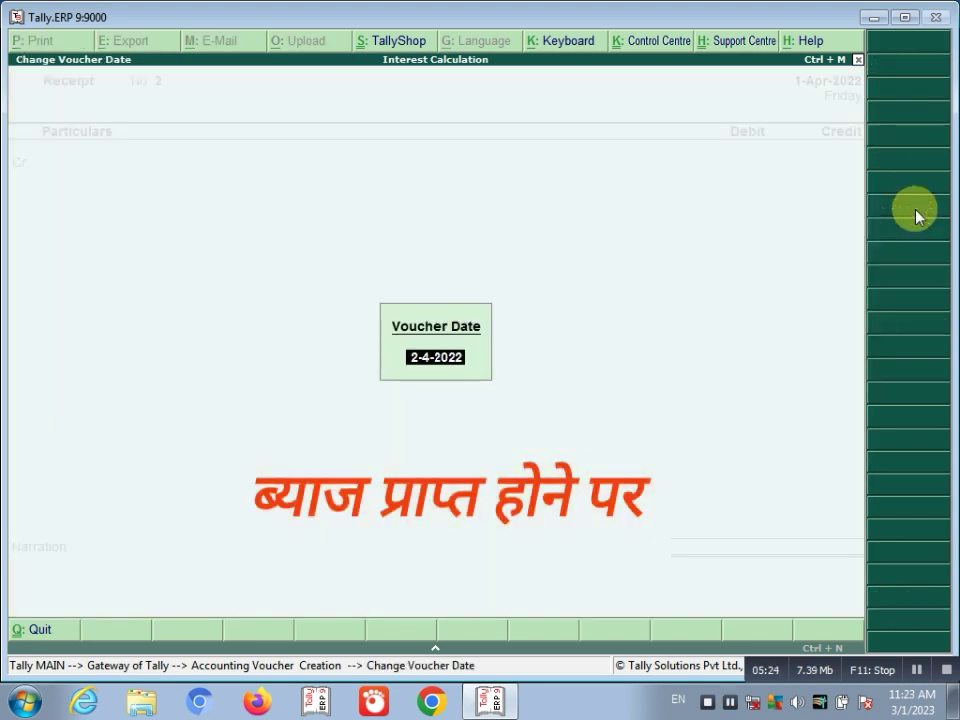
{"action": "type", "text": "1/5"}
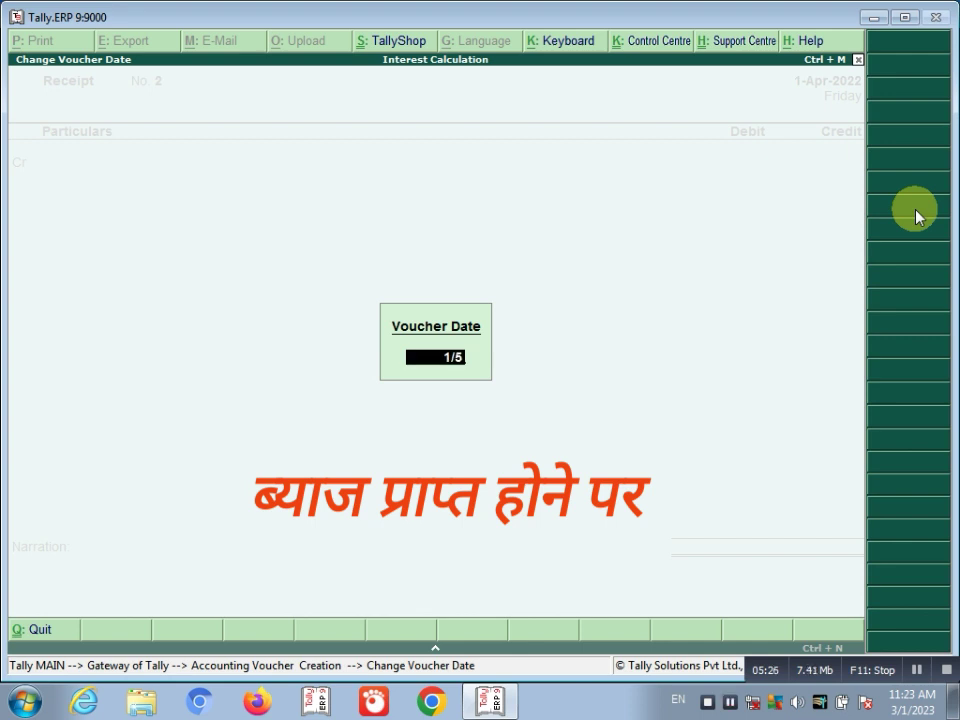
{"action": "key", "text": "Return"}
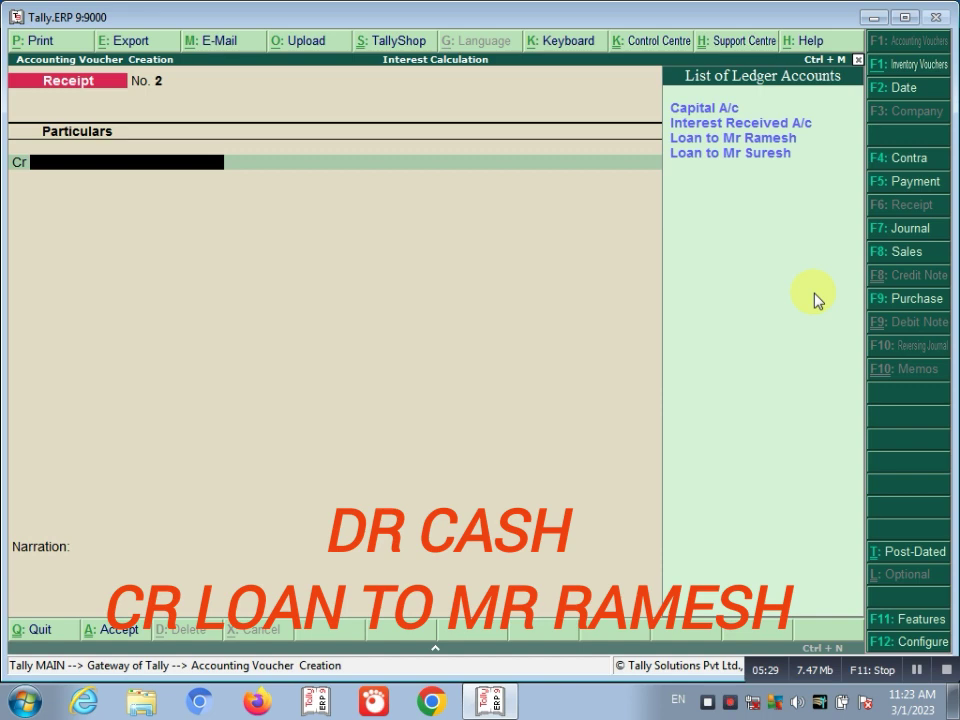
{"action": "key", "text": "Down"}
{"action": "key", "text": "Down"}
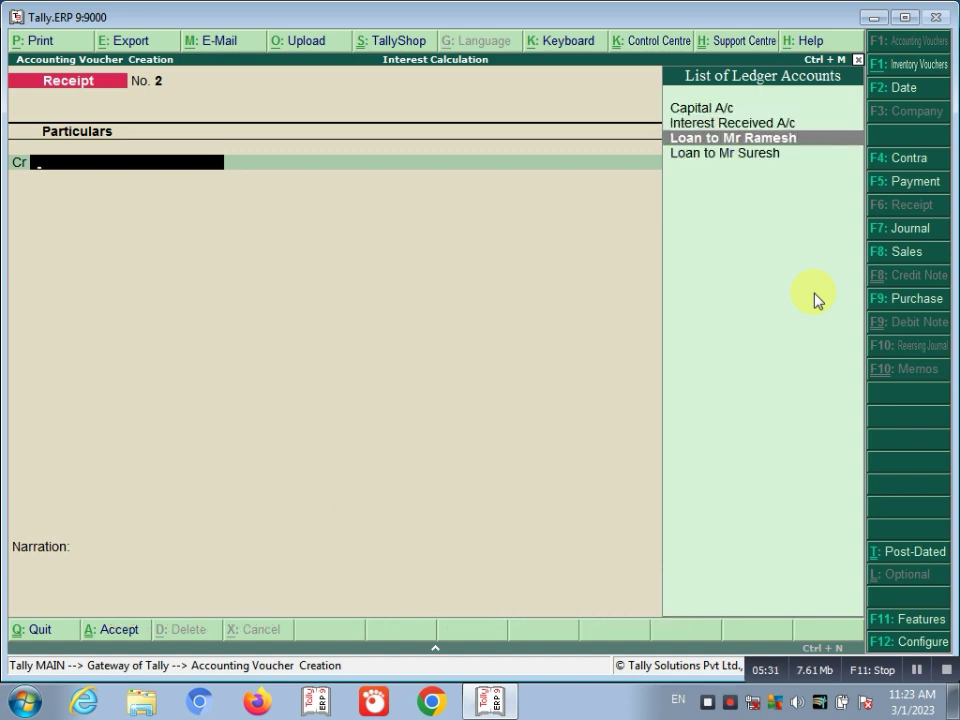
{"action": "key", "text": "Return"}
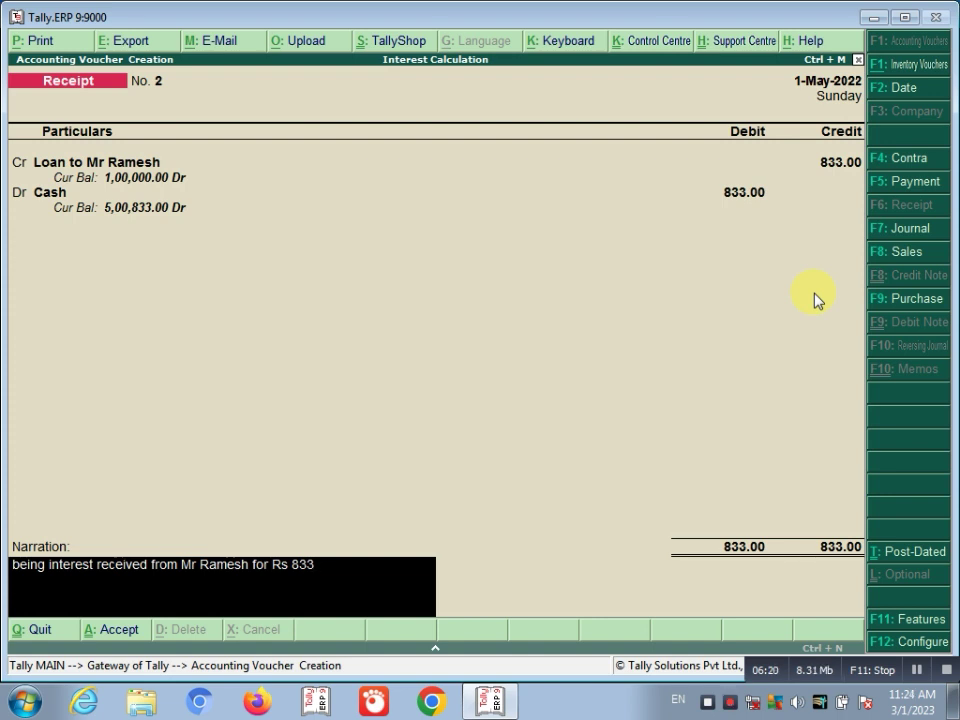
Step: Complete the receipt with 833 credited to the loan ledger and debited to Cash, and save it with an interest-received narration for Rs 833
{"action": "type", "text": "is due"}
{"action": "key", "text": "BackSpace"}
{"action": "key", "text": "BackSpace"}
{"action": "key", "text": "BackSpace"}
{"action": "key", "text": "BackSpace"}
{"action": "key", "text": "BackSpace"}
{"action": "key", "text": "BackSpace"}
{"action": "key", "text": "BackSpace"}
{"action": "key", "text": "Return"}
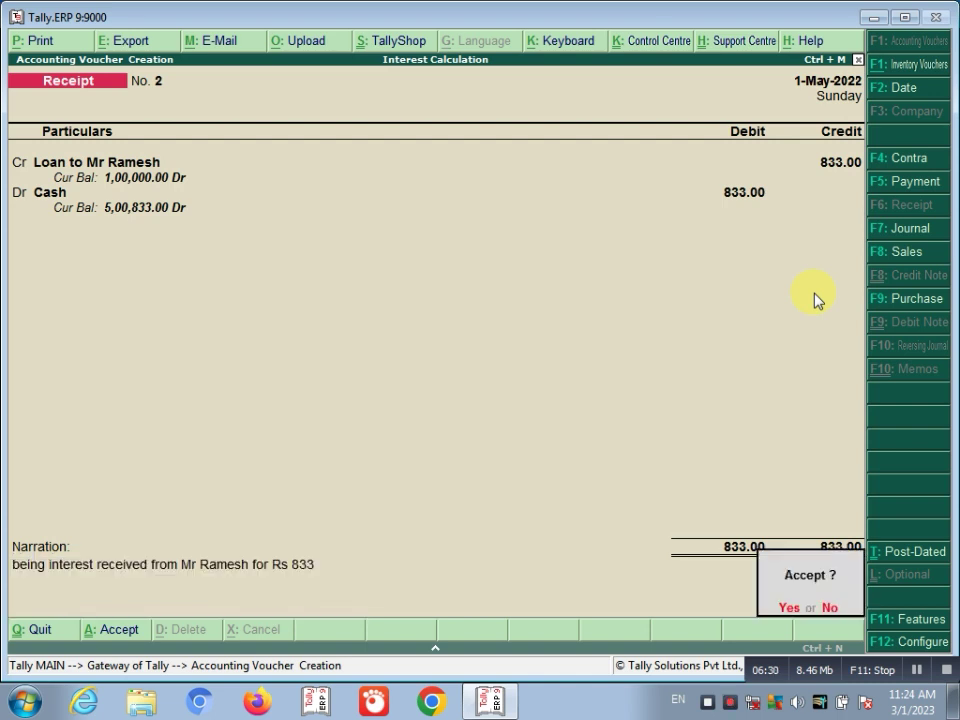
{"action": "key", "text": "y"}
Step: Start a journal voucher dated 31/5 for the next month's interest
{"action": "left_click", "coordinate": [908, 230]}
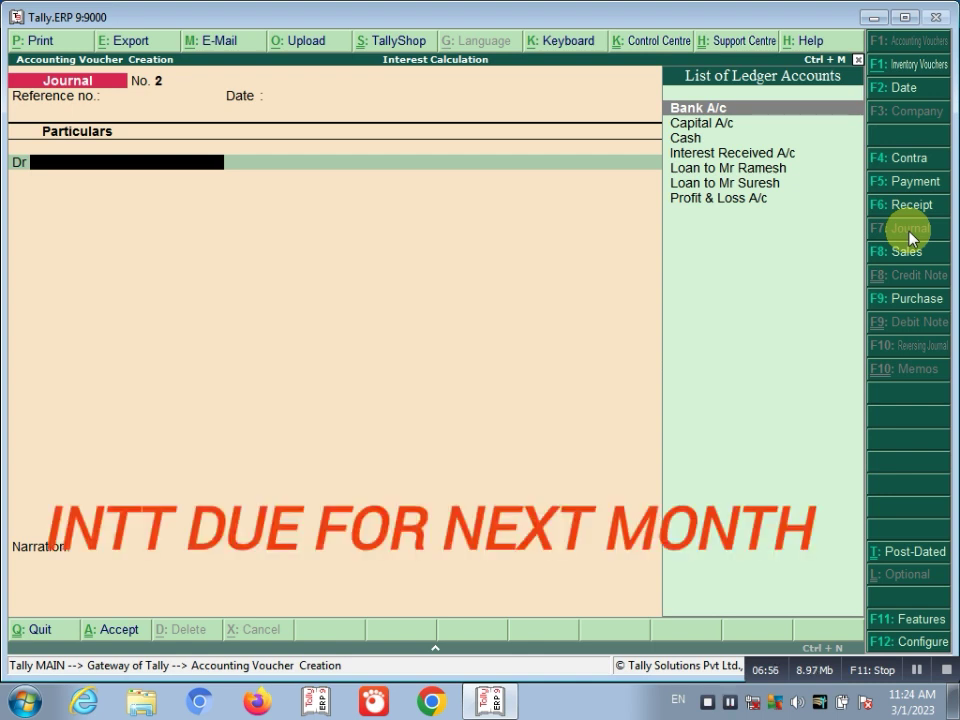
{"action": "key", "text": "F2"}
{"action": "type", "text": "3"}
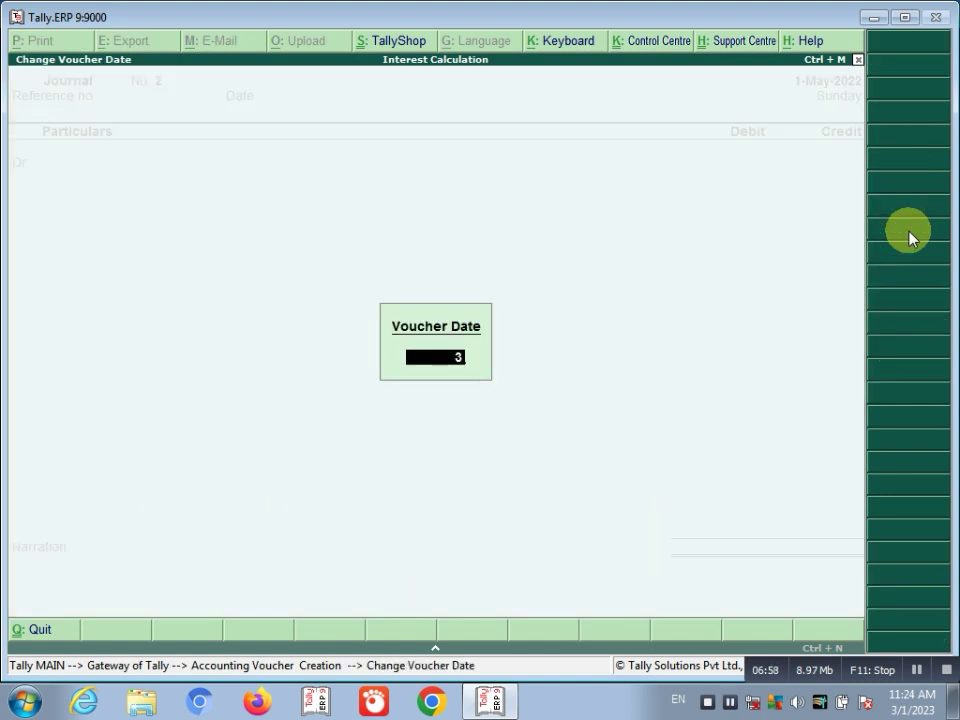
{"action": "type", "text": "1/5"}
{"action": "key", "text": "Return"}
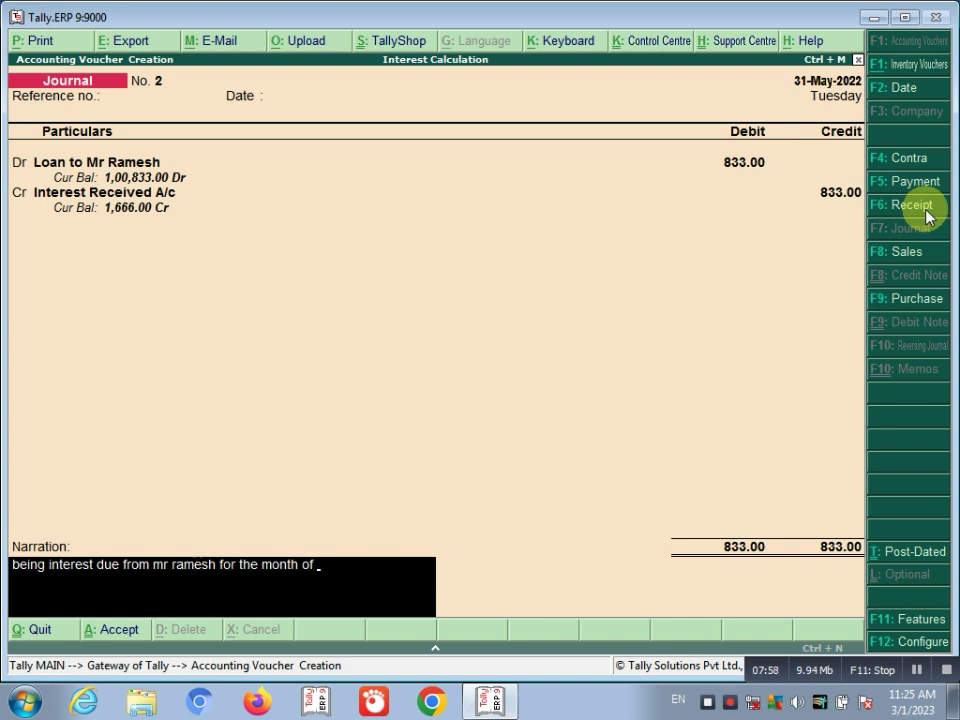
Step: Debit 833 to the first borrower's loan ledger, credit Interest Received A/c, and save with a narration for June interest due for rs 833
{"action": "type", "text": "June"}
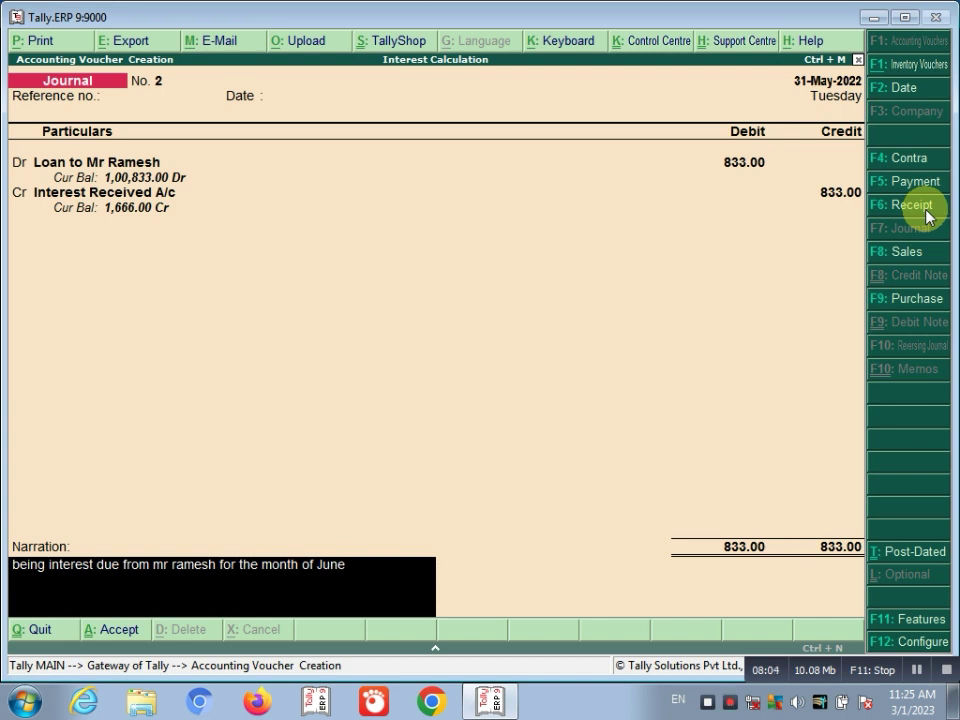
{"action": "type", "text": "for rs 833"}
{"action": "key", "text": "Return"}
{"action": "key", "text": "Return"}
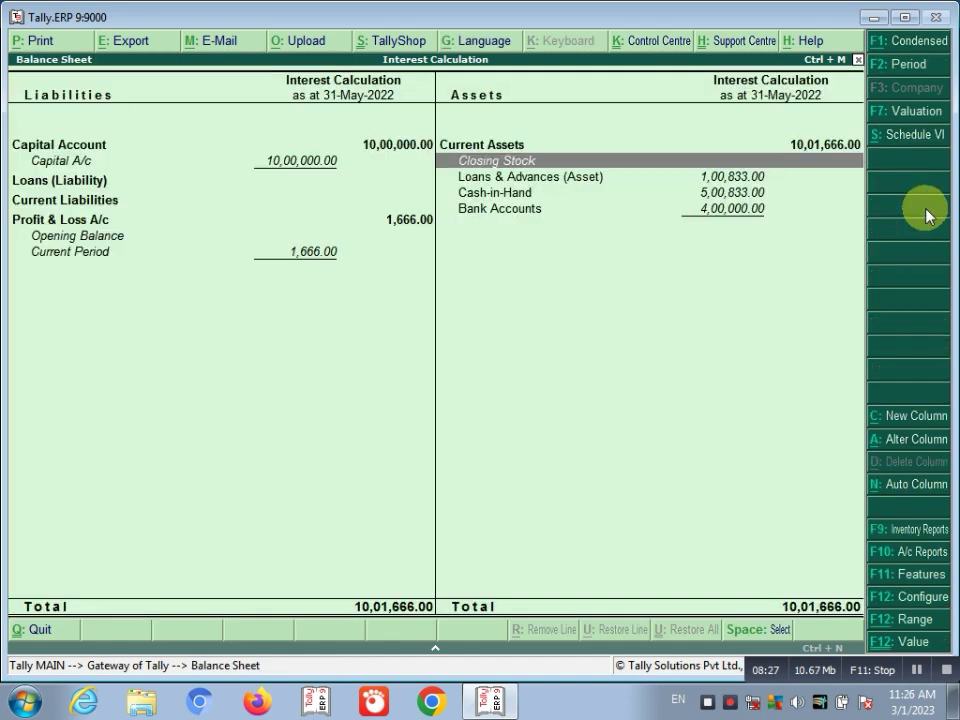
Step: Check Loans & Advances (Asset) in the Balance Sheet, return to accounting vouchers, and start a receipt voucher dated 1-6-2022
{"action": "key", "text": "Down"}
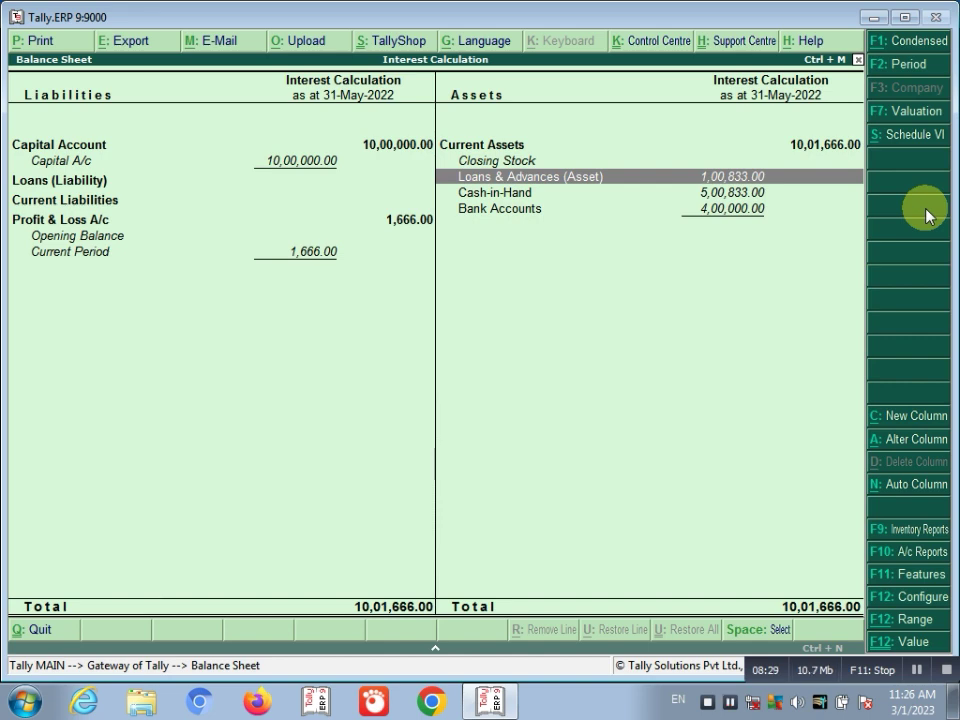
{"action": "key", "text": "Escape"}
{"action": "key", "text": "Up"}
{"action": "key", "text": "Up"}
{"action": "key", "text": "Up"}
{"action": "key", "text": "Up"}
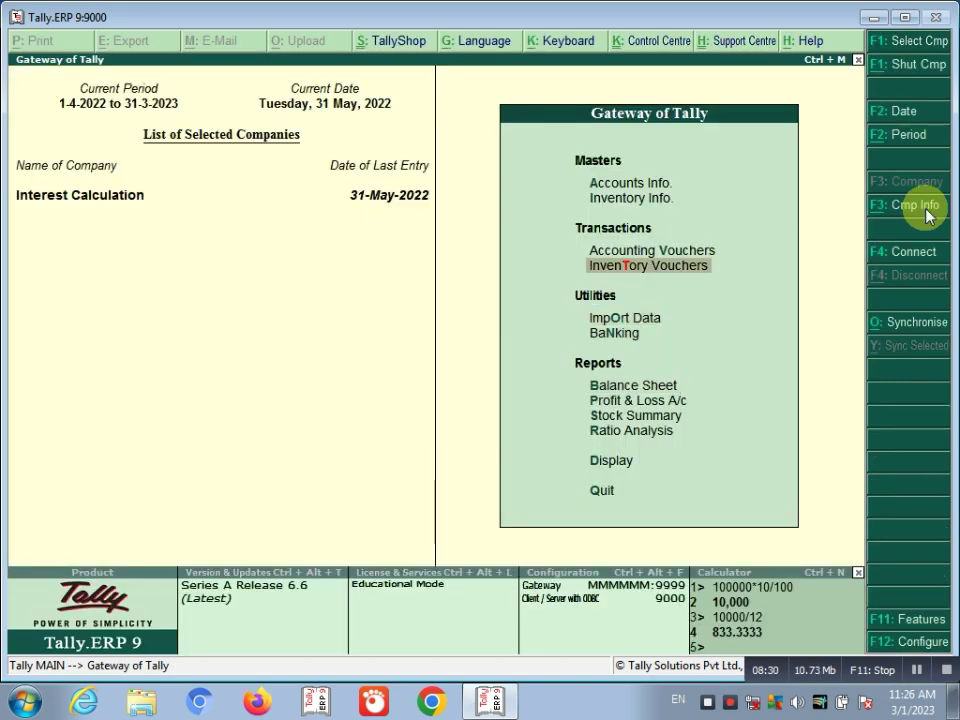
{"action": "key", "text": "Return"}
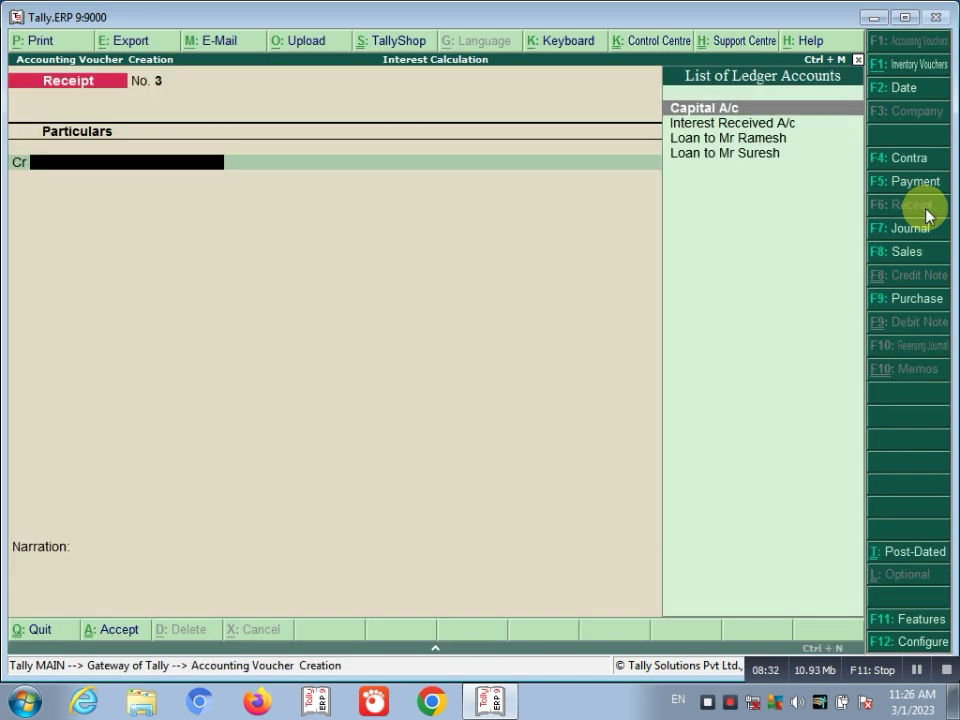
{"action": "key", "text": "F2"}
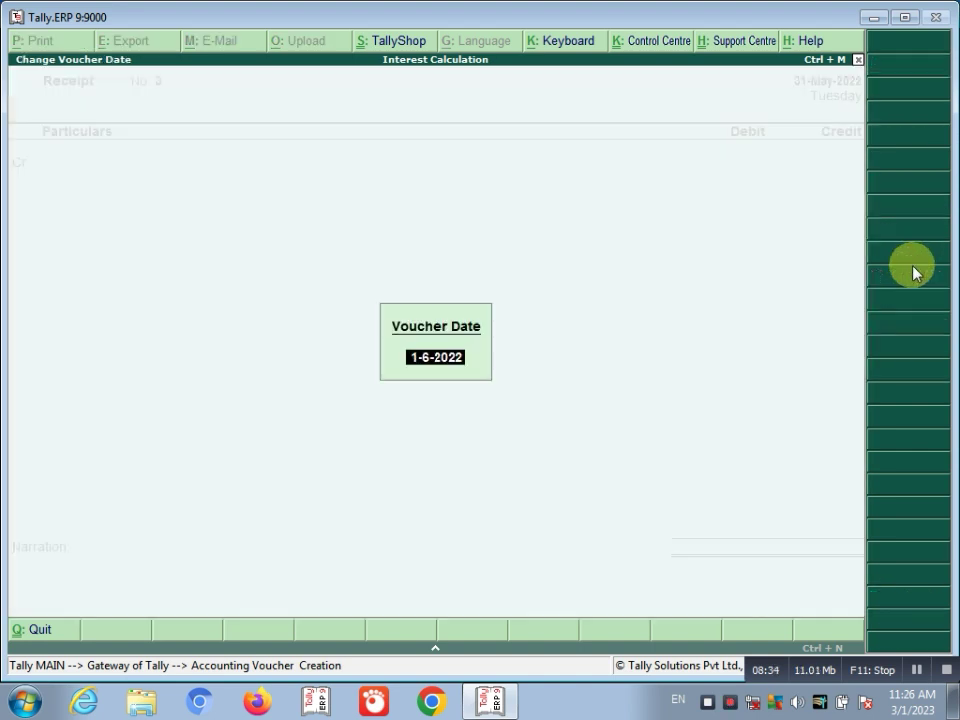
{"action": "key", "text": "Return"}
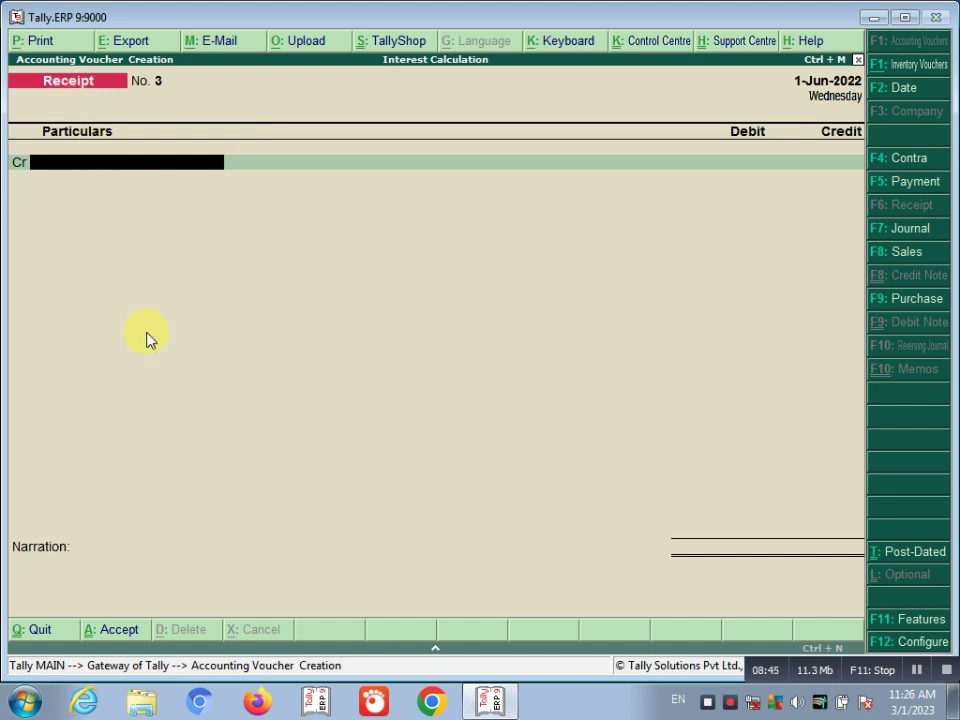
Step: Credit 833 to the first borrower's loan ledger, debit Cash, and save the receipt with a narration for one month's interest received
{"action": "key", "text": "Return"}
{"action": "key", "text": "Down"}
{"action": "key", "text": "Down"}
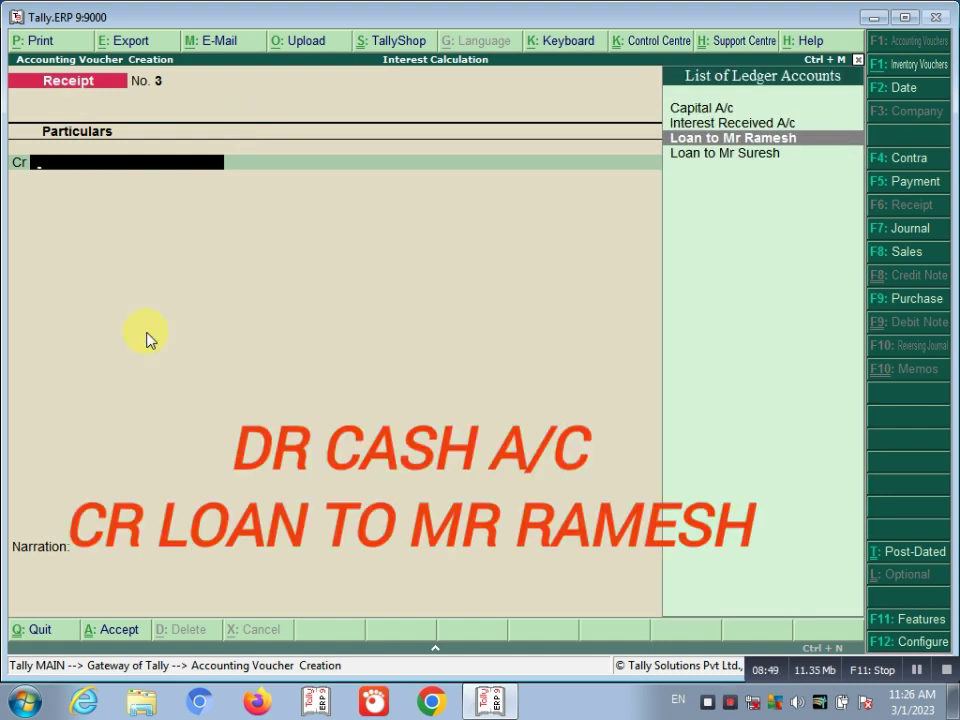
{"action": "key", "text": "Return"}
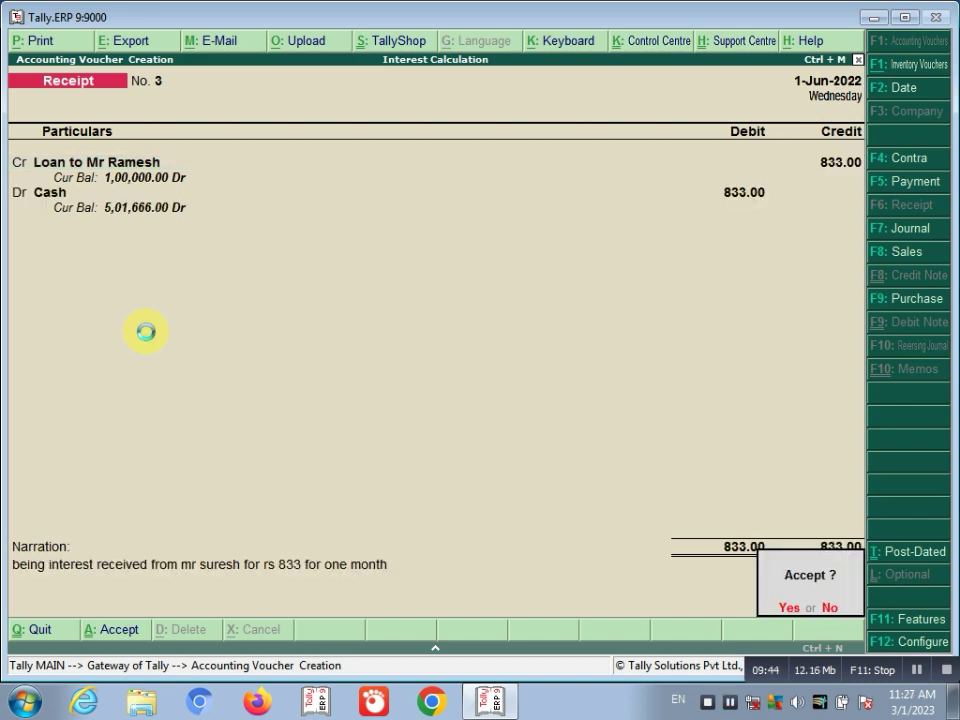
{"action": "key", "text": "Return"}
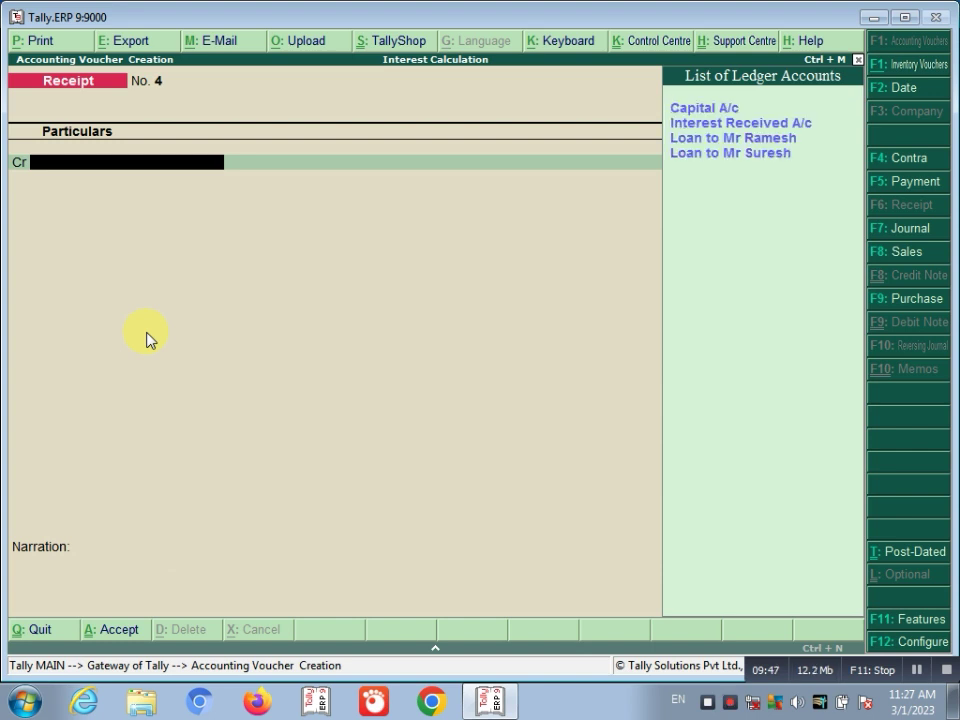
Step: Record a receipt crediting 100000 to the first borrower's loan ledger and debiting Bank A/c, narrated as loan amount received, and save it
{"action": "key", "text": "Down"}
{"action": "key", "text": "Down"}
{"action": "key", "text": "Down"}
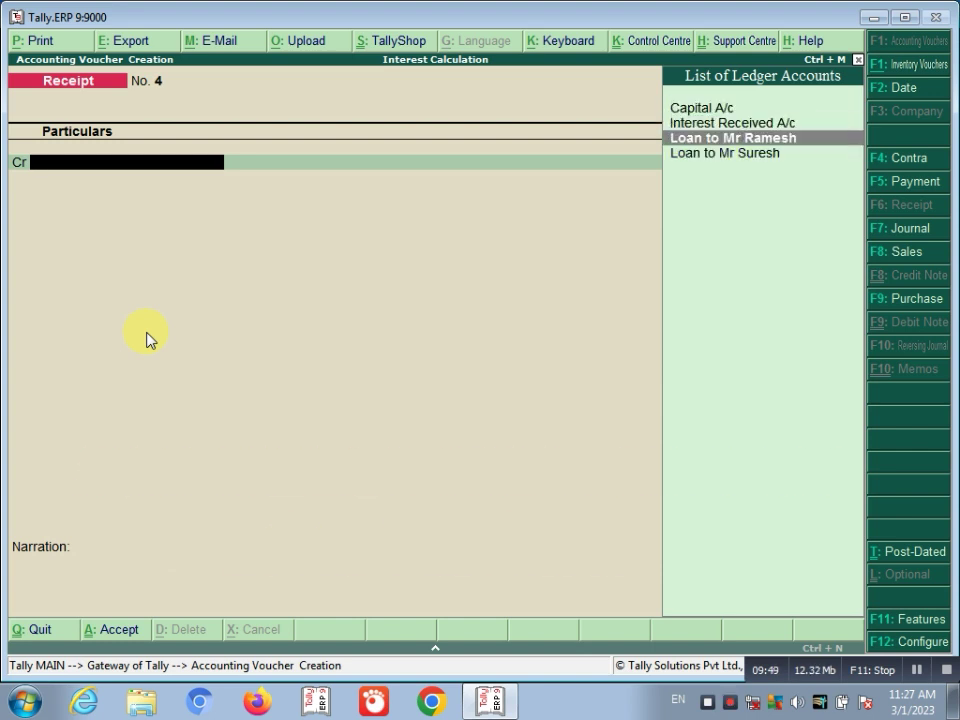
{"action": "key", "text": "Return"}
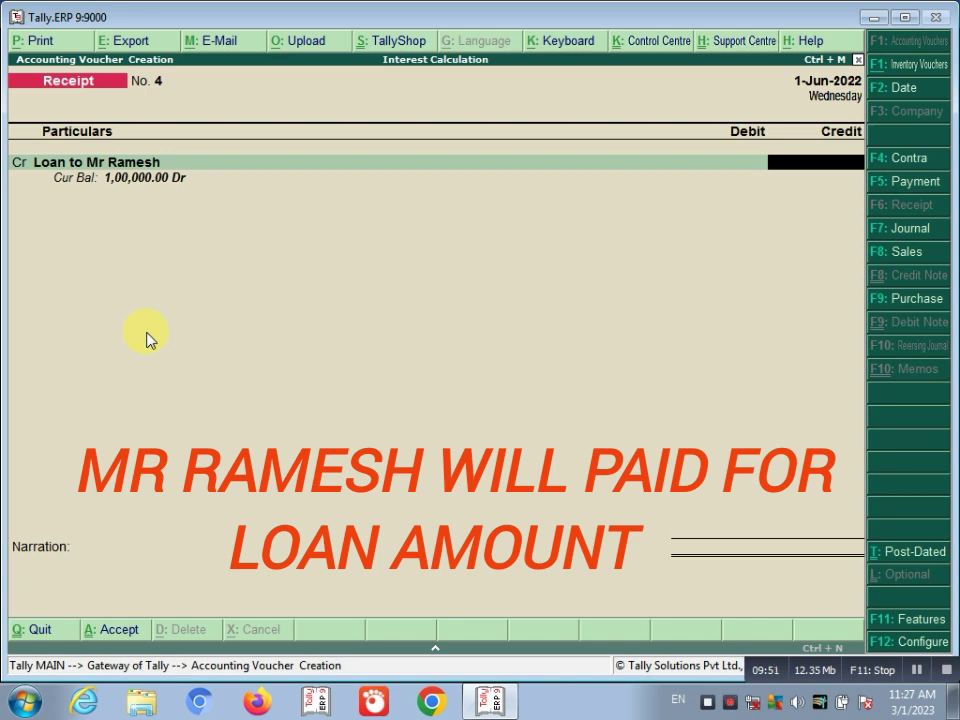
{"action": "type", "text": "10000"}
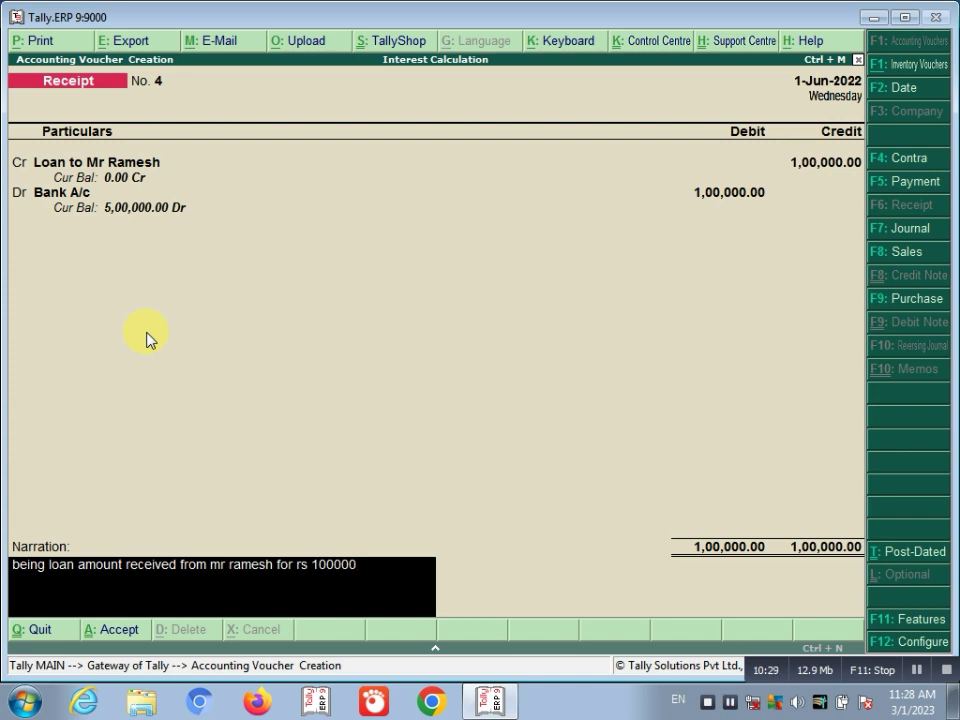
{"action": "key", "text": "Return"}
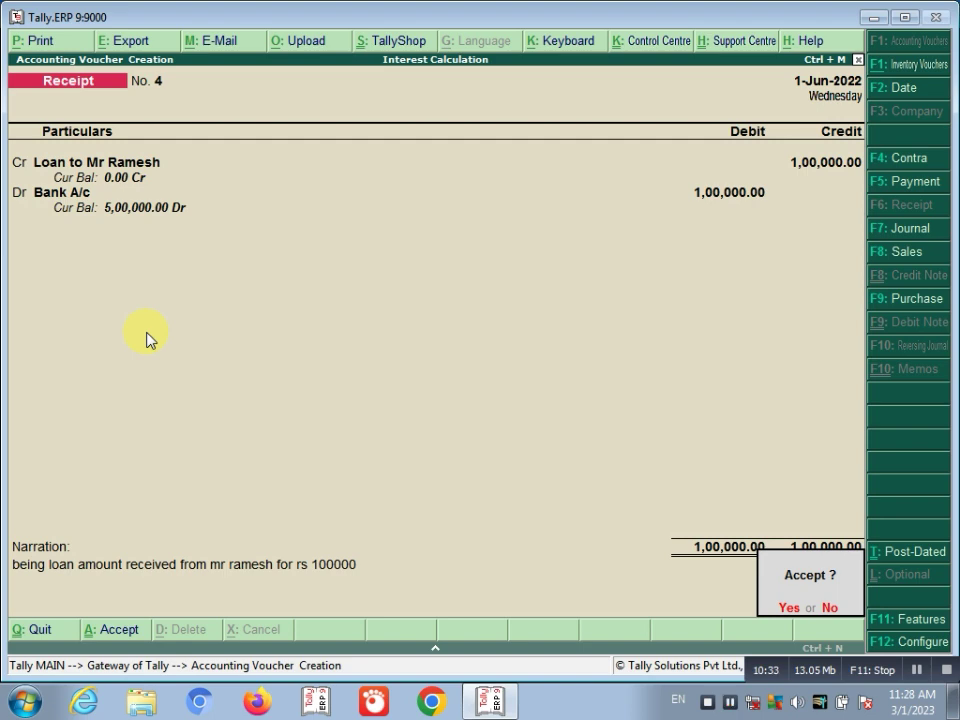
{"action": "key", "text": "y"}
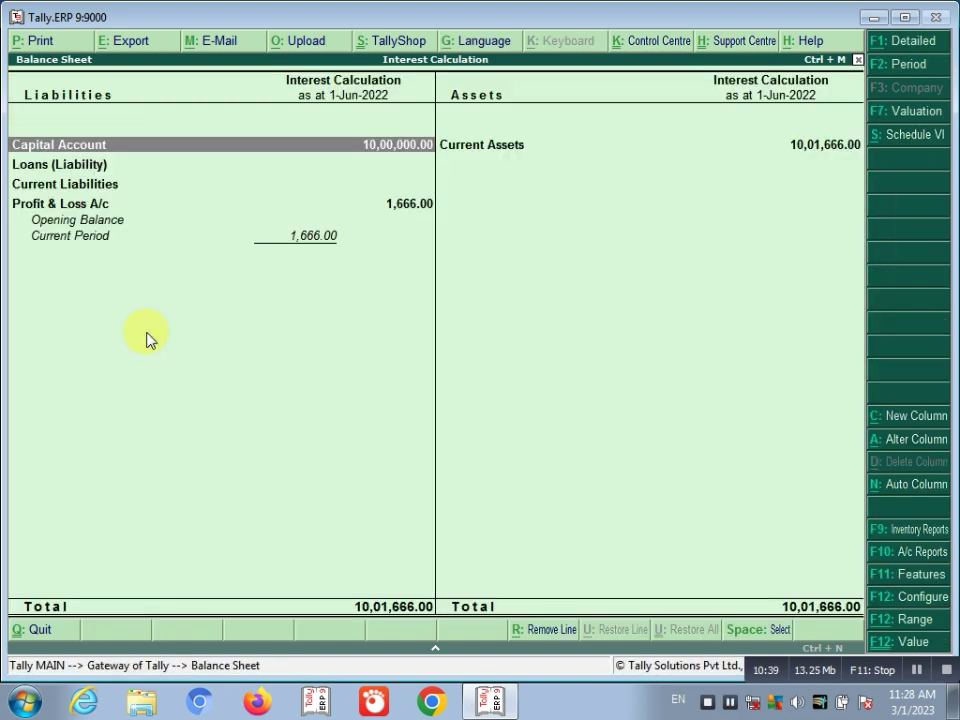
Step: Show the Balance Sheet in detail, check Loans & Advances (Asset) after the loan repayment, and return to the Gateway of Tally
{"action": "key", "text": "alt+F1"}
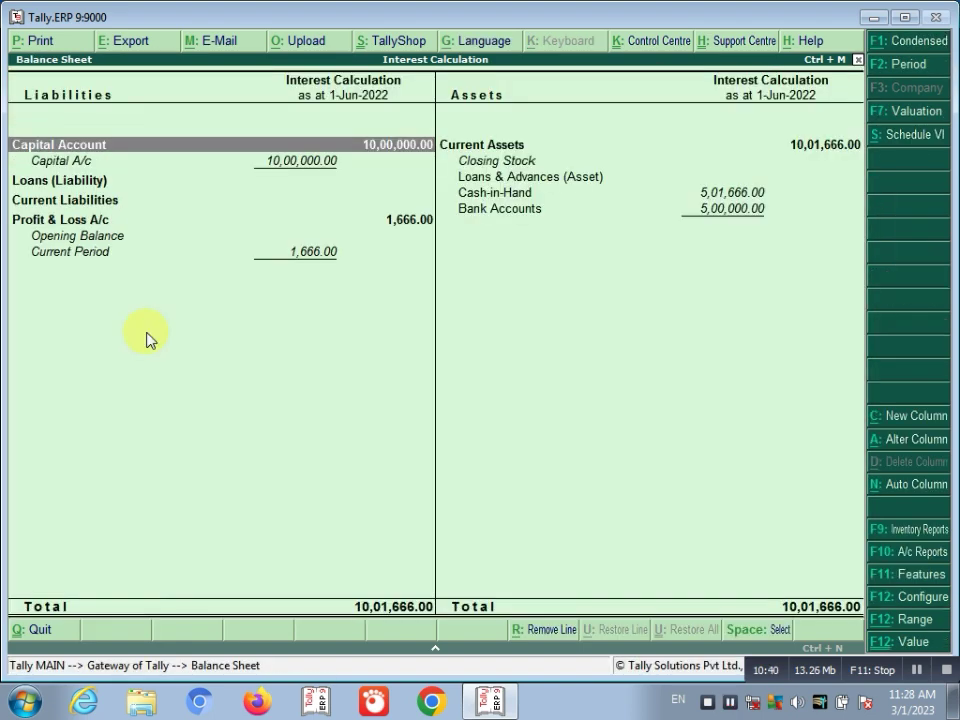
{"action": "key", "text": "Right"}
{"action": "key", "text": "Down"}
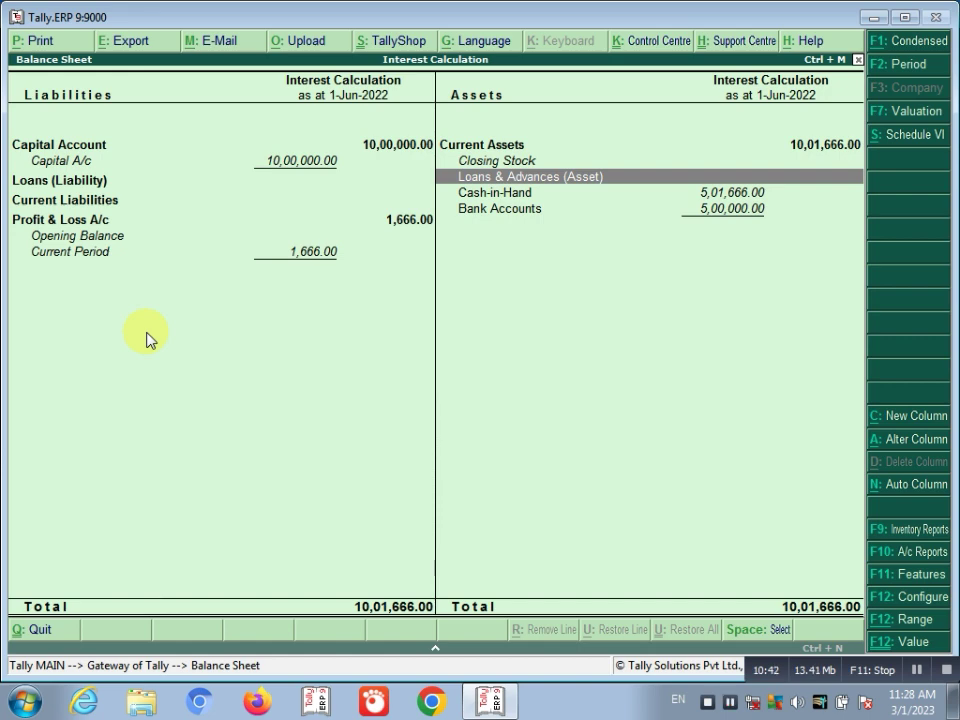
{"action": "key", "text": "Return"}
{"action": "key", "text": "Escape"}
{"action": "key", "text": "Escape"}
Step: Display the detailed Profit & Loss A/c, examine the monthly summary of Interest Received A/c, and return to the Gateway of Tally
{"action": "key", "text": "Down"}
{"action": "key", "text": "Return"}
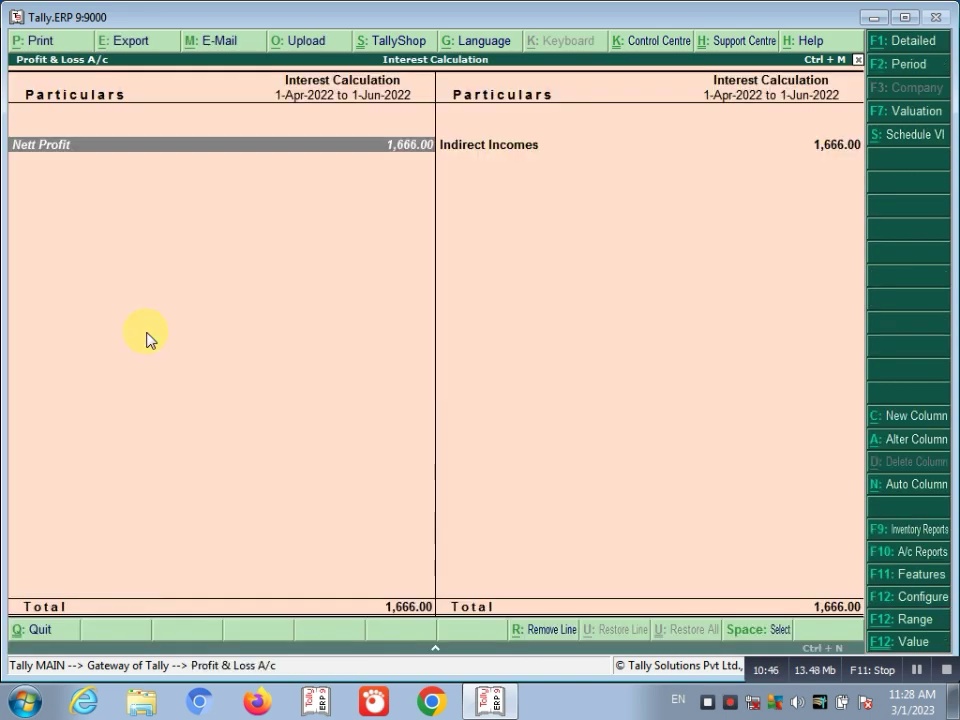
{"action": "key", "text": "alt+F1"}
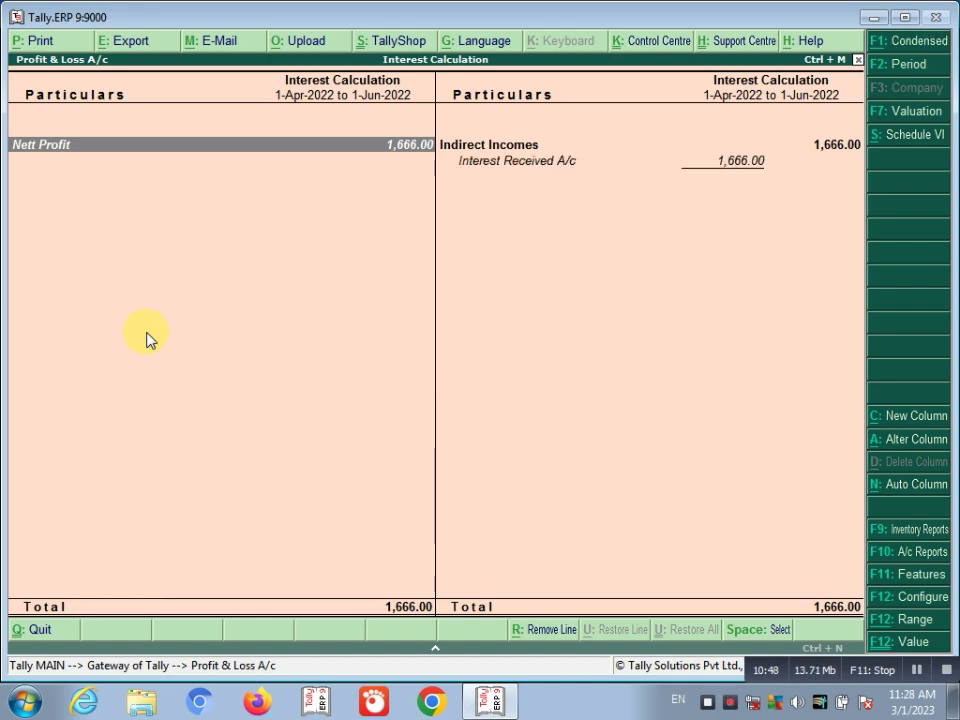
{"action": "key", "text": "Right"}
{"action": "key", "text": "Down"}
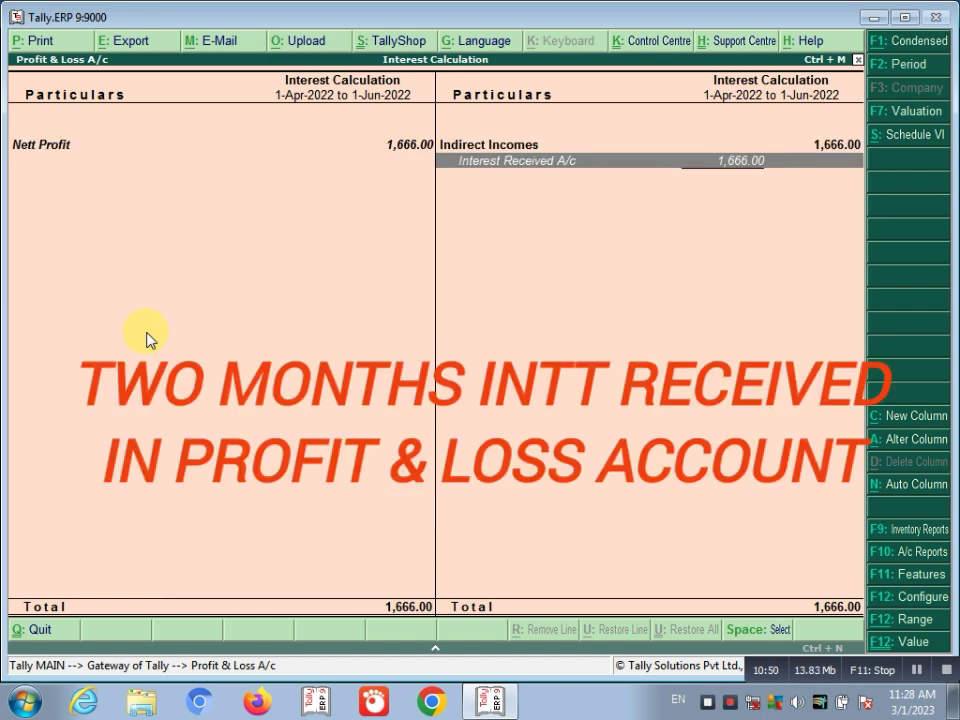
{"action": "key", "text": "Return"}
{"action": "key", "text": "Up"}
{"action": "key", "text": "Up"}
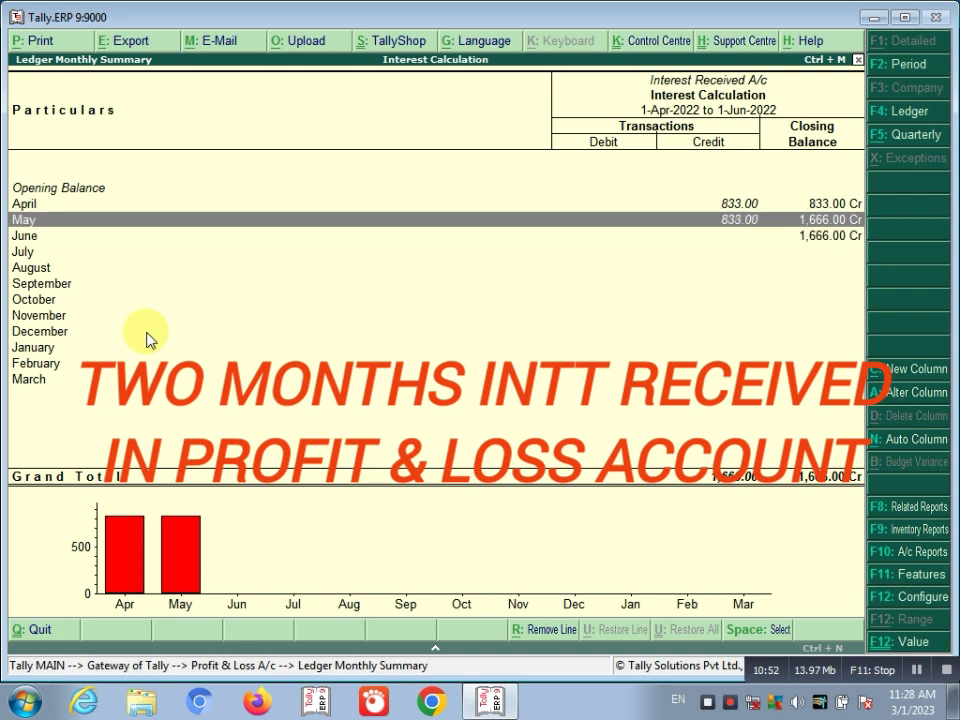
{"action": "right_click", "coordinate": [146, 340]}
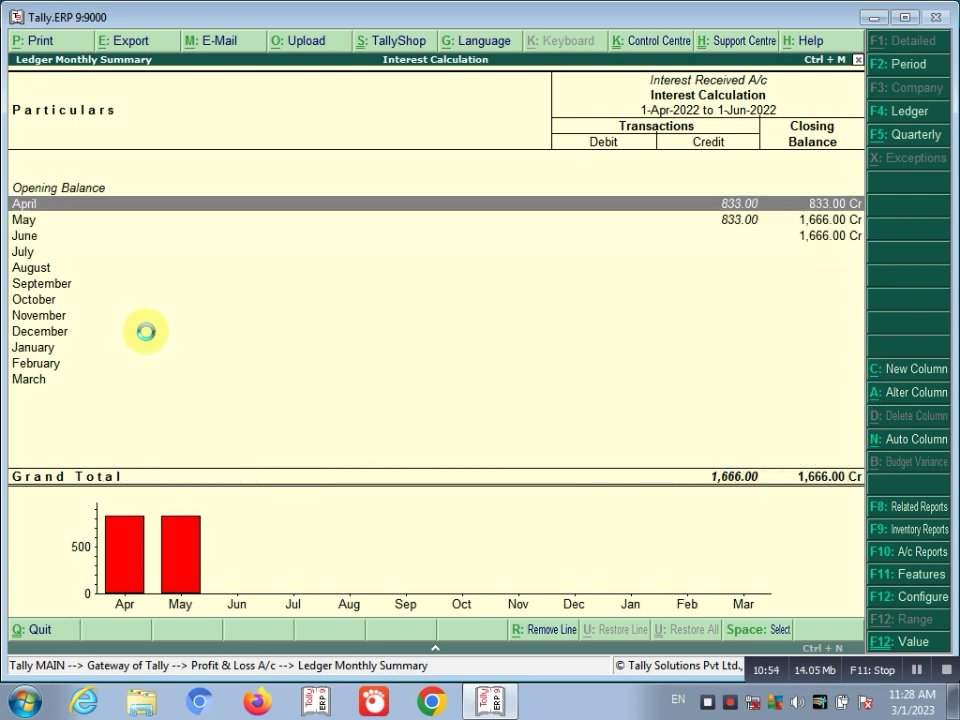
{"action": "key", "text": "Escape"}
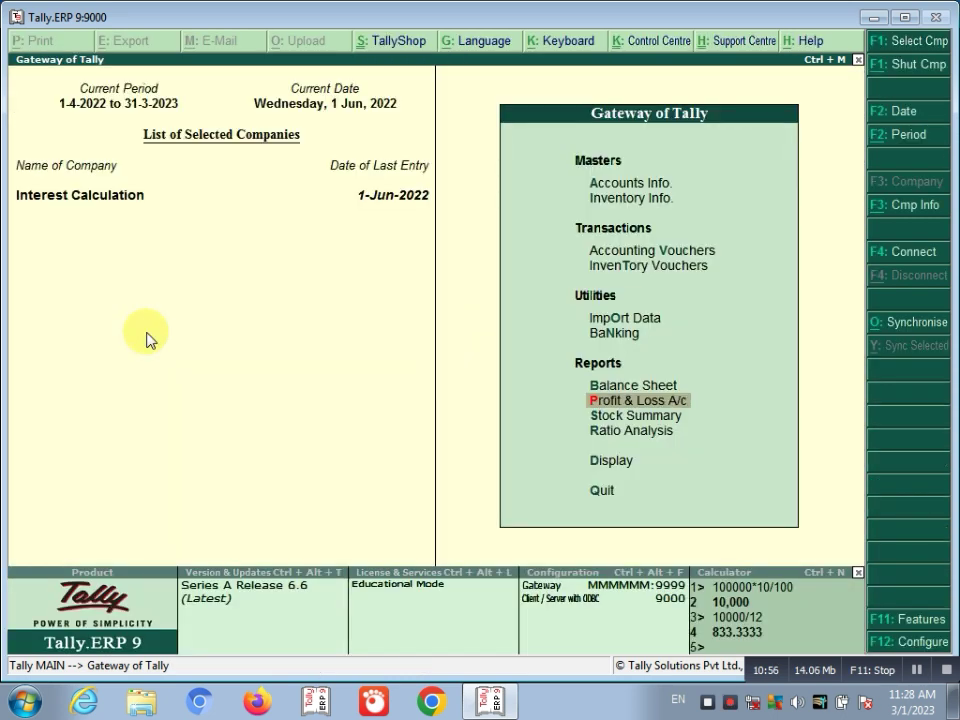